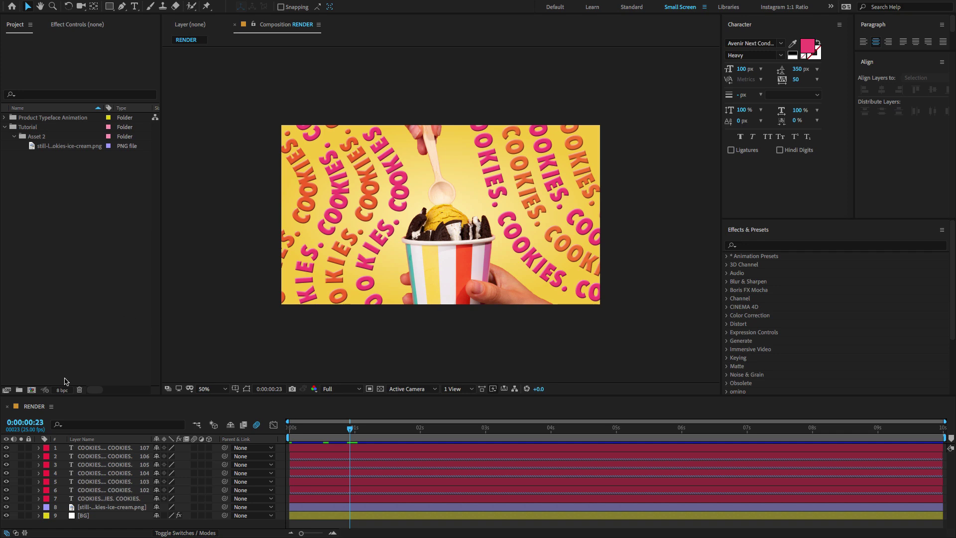
Step: Make a new composition called 'Main Render' at 1080 x 1080 px
left_click(31, 390)
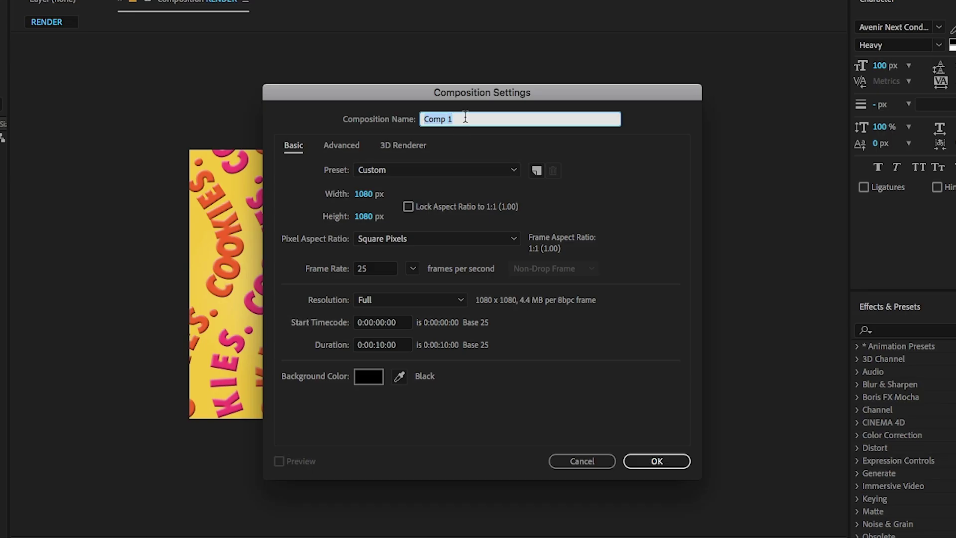
type("Main Render")
left_click(359, 197)
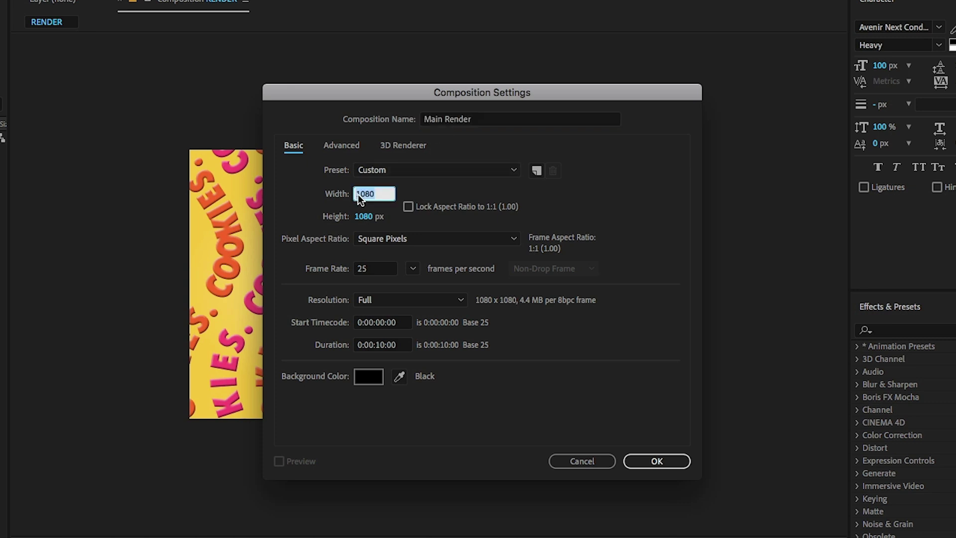
left_click(358, 215)
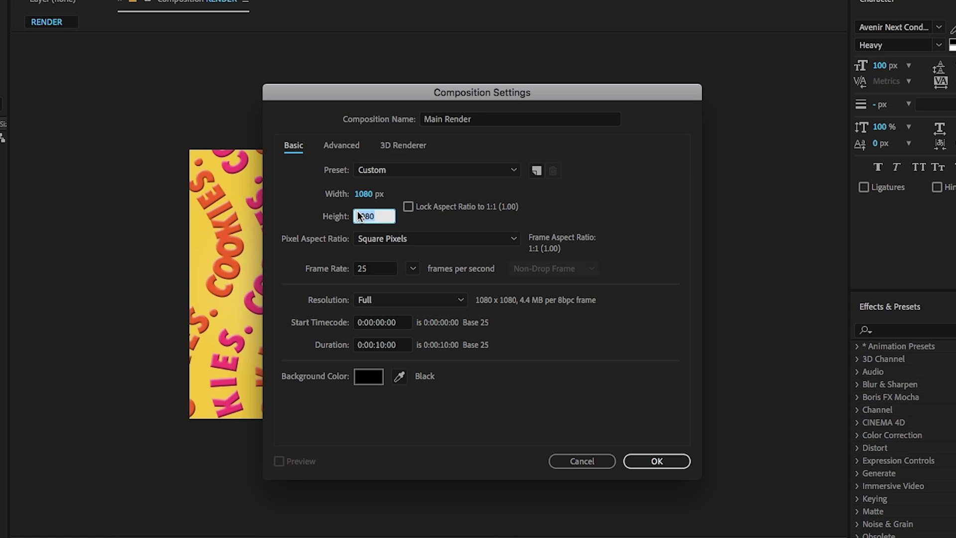
left_click(403, 186)
left_click(641, 459)
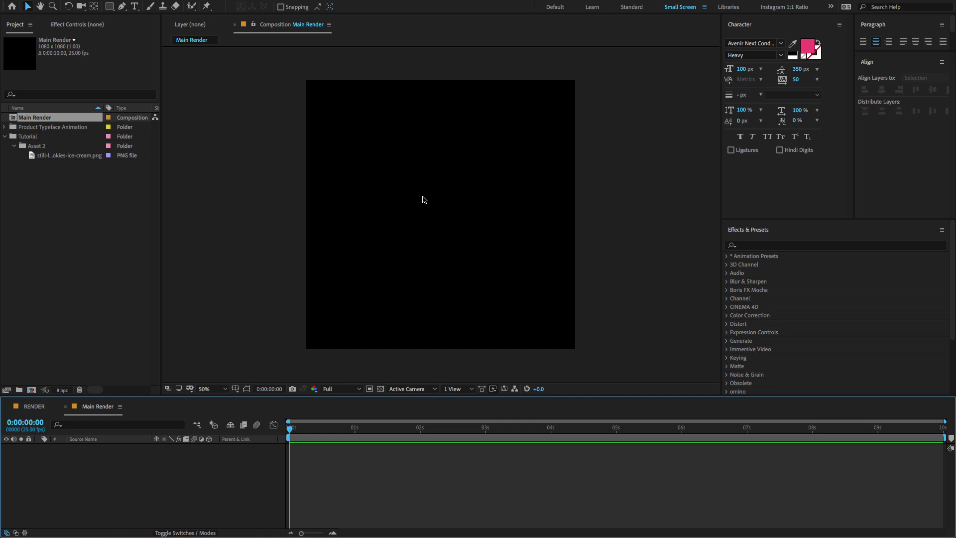
Step: Add a white, comp-size solid named 'BG' from the viewer's New > Solid menu
right_click(394, 180)
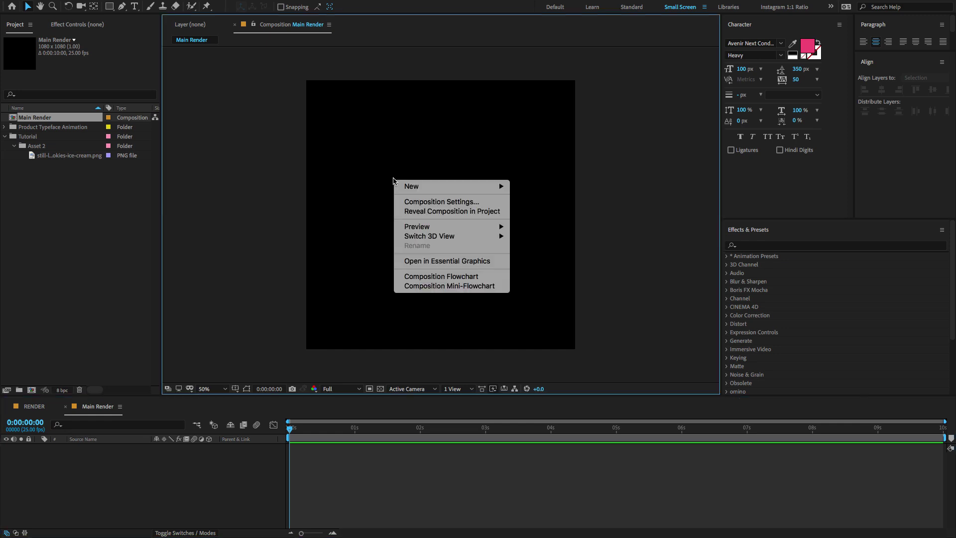
mouse_move(406, 186)
left_click(524, 211)
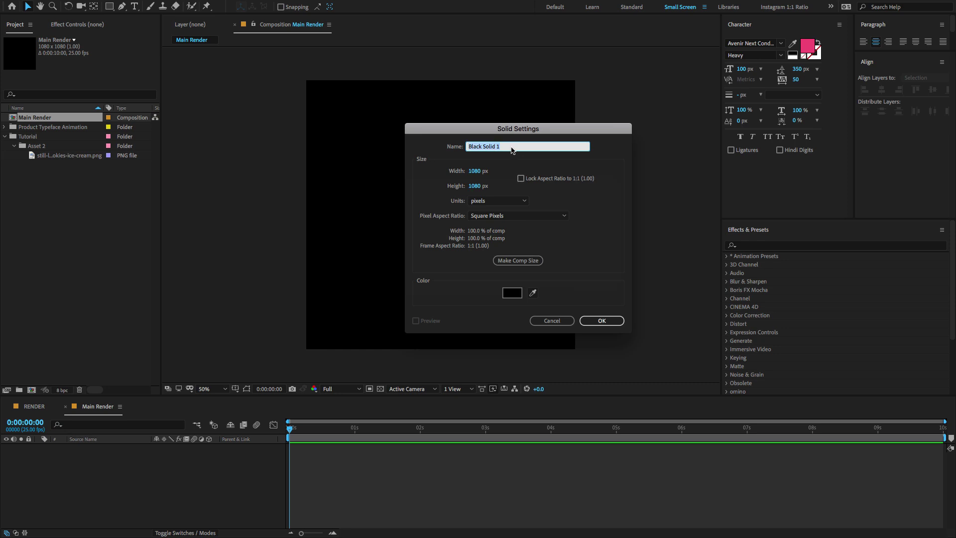
type("BG")
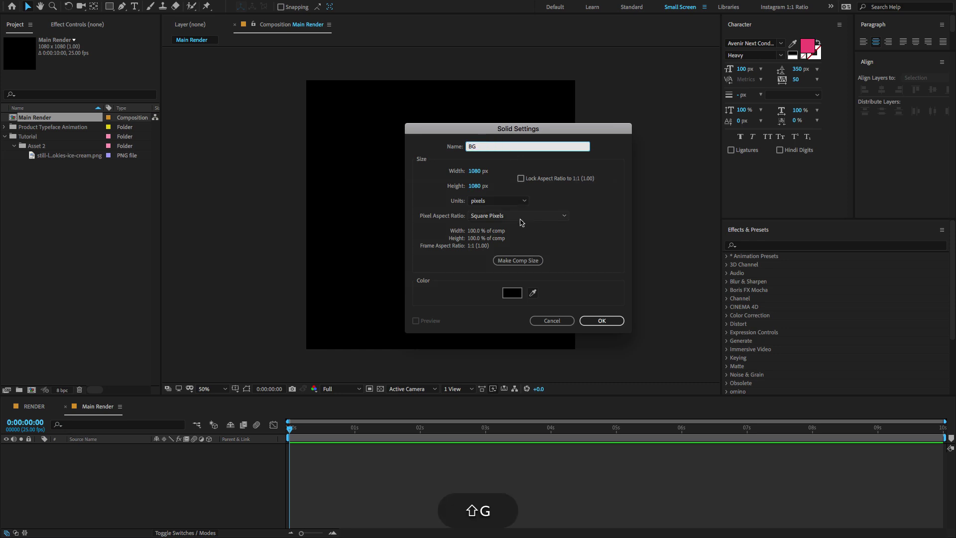
left_click(521, 261)
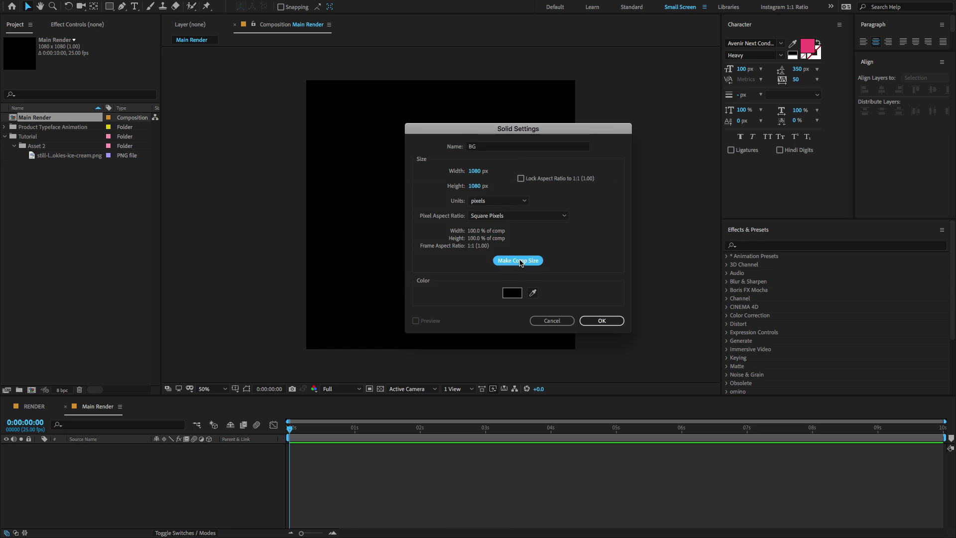
left_click(513, 292)
left_click_drag(96, 225, 28, 145)
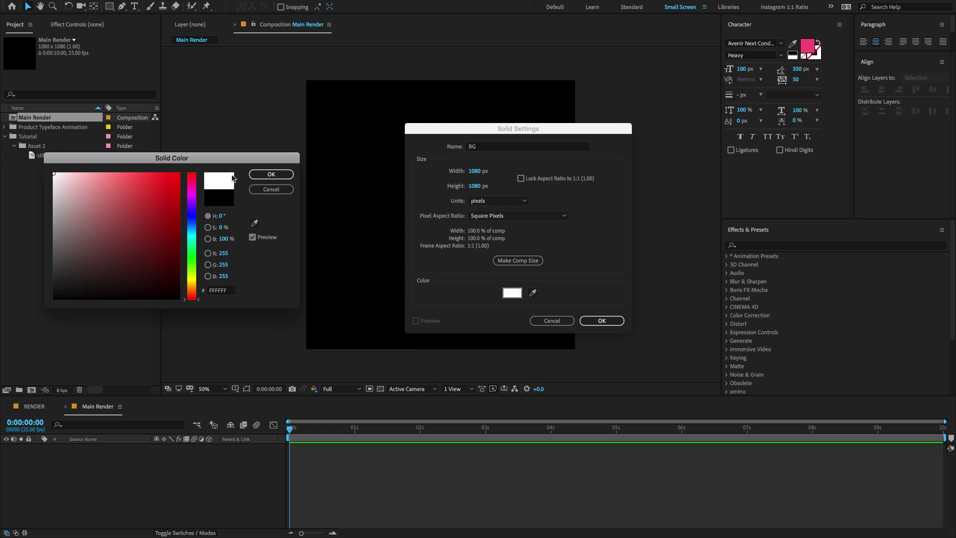
left_click(269, 175)
left_click(597, 322)
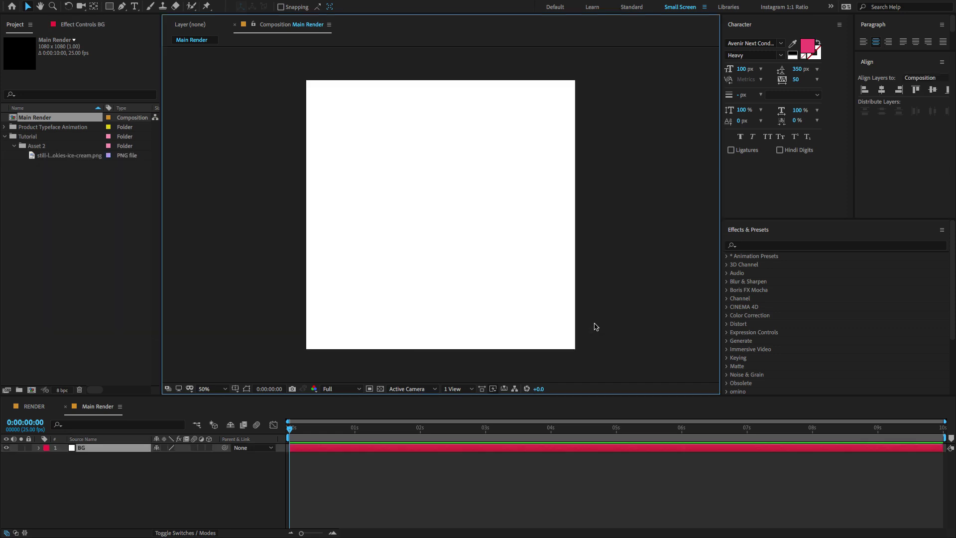
Step: Apply a radial Gradient Ramp to BG, centre its start point and swap its colours
left_click(750, 246)
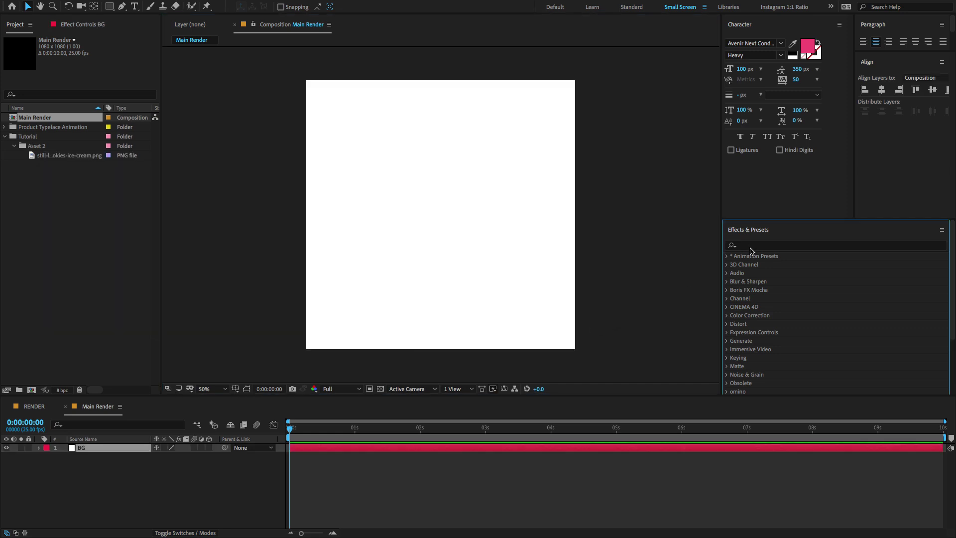
type("ramp")
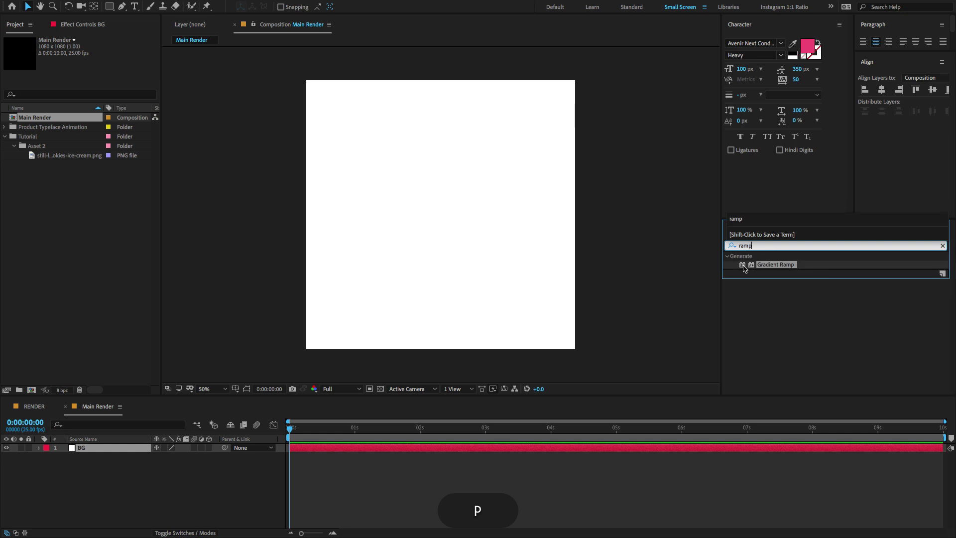
left_click_drag(744, 269, 422, 237)
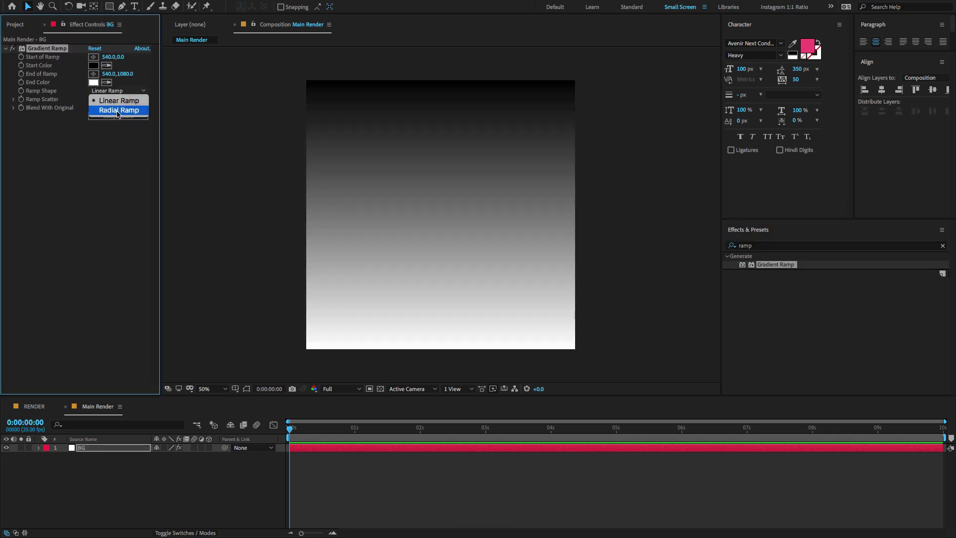
left_click(119, 110)
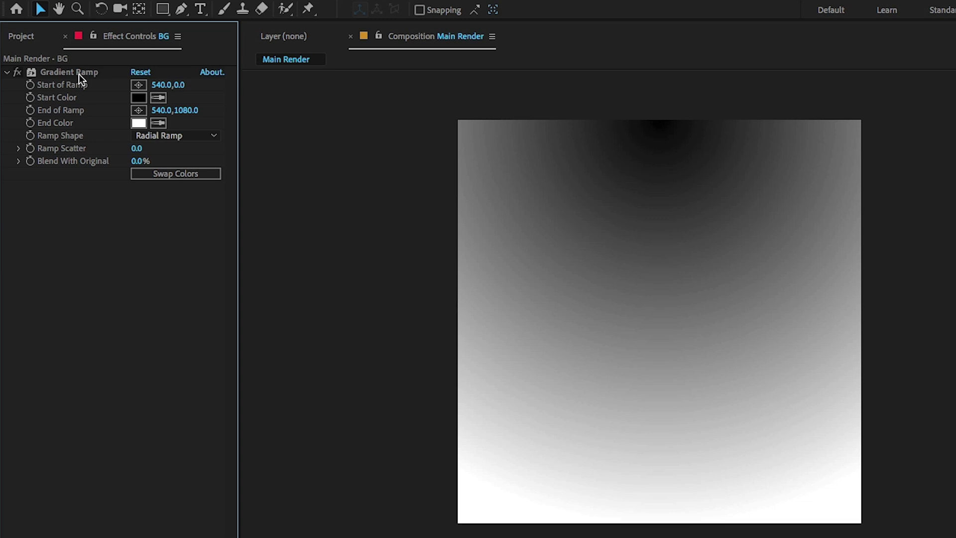
left_click(79, 73)
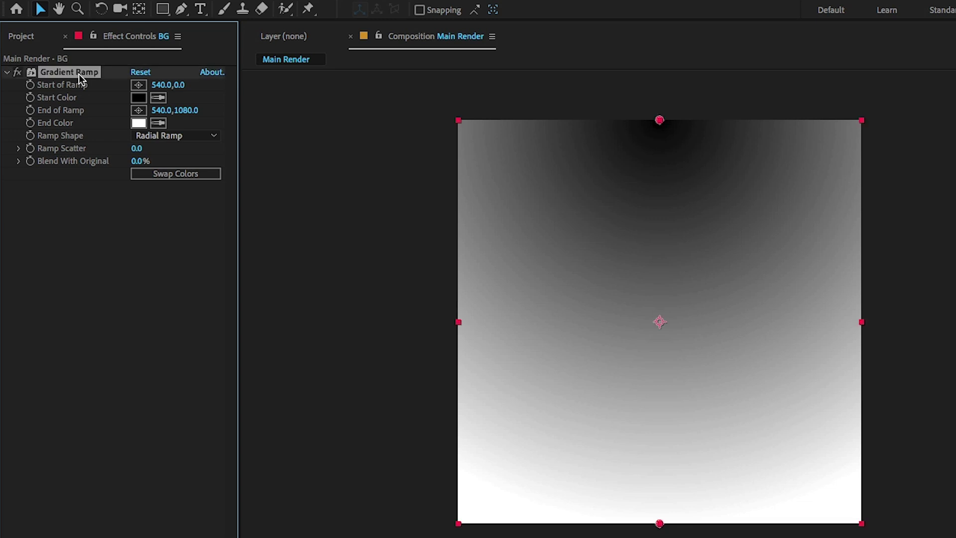
left_click_drag(659, 120, 656, 324)
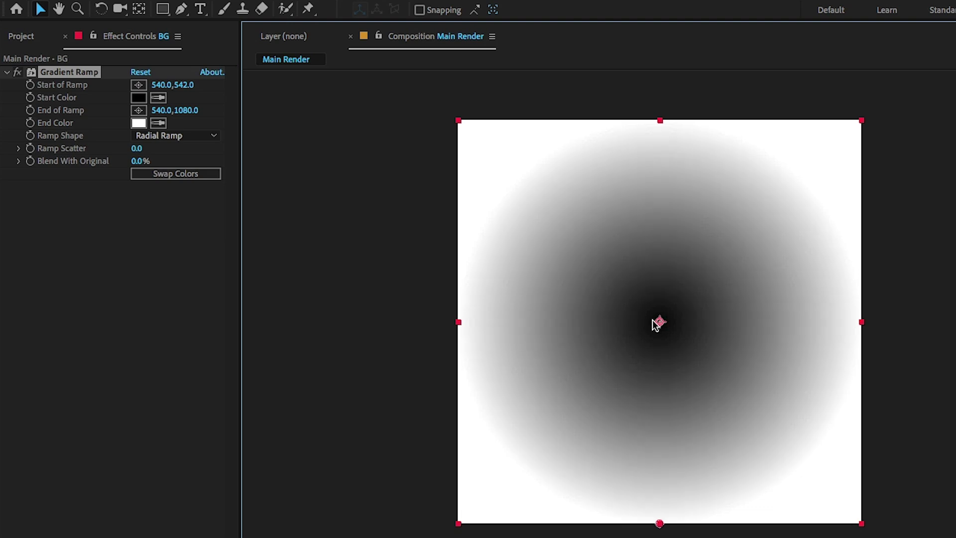
left_click(205, 175)
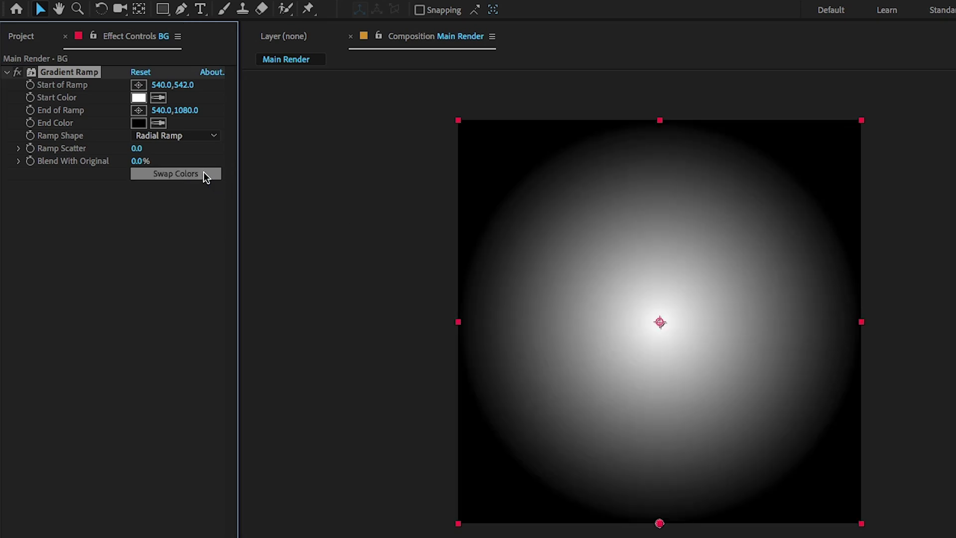
left_click(77, 133)
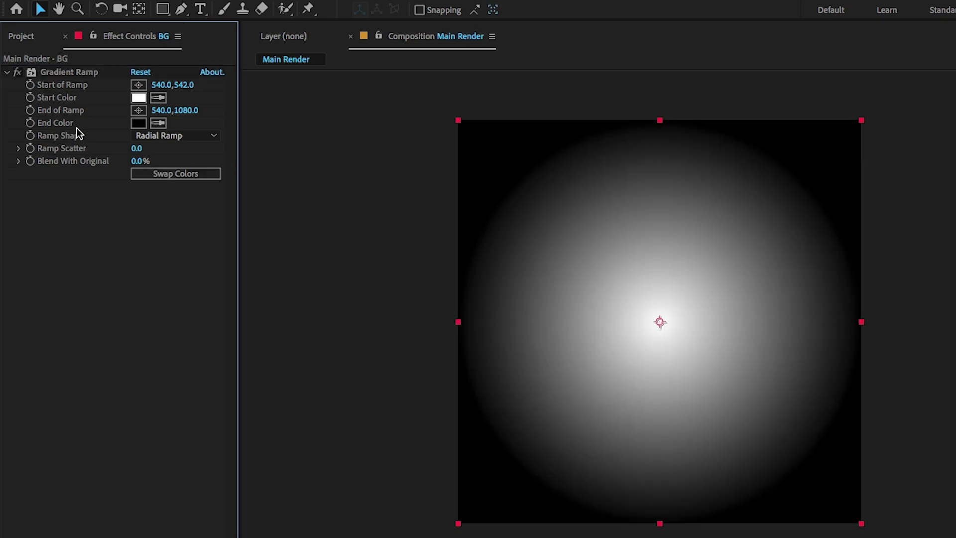
Step: Set the gradient end colour to golden yellow EBC056
left_click(142, 123)
left_click_drag(189, 294, 197, 271)
left_click_drag(286, 446, 287, 426)
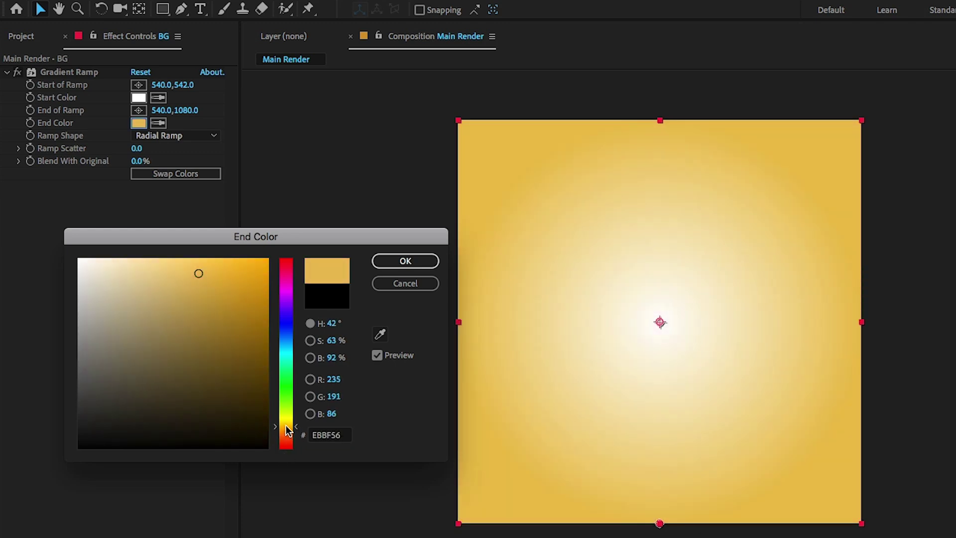
left_click(383, 264)
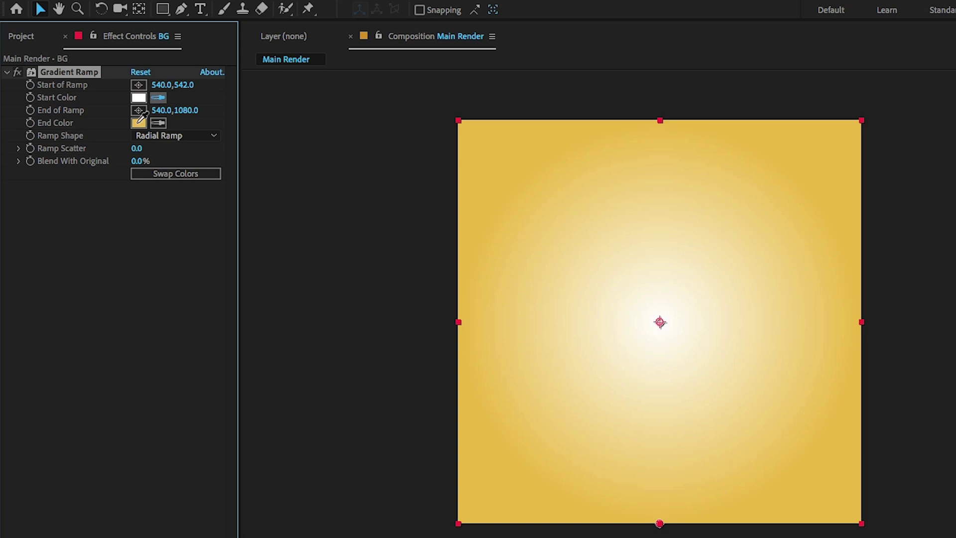
Step: Make the gradient start colour pale yellow FFE7AC and set Ramp Scatter to 30
left_click(140, 118)
left_click(139, 101)
left_click(148, 259)
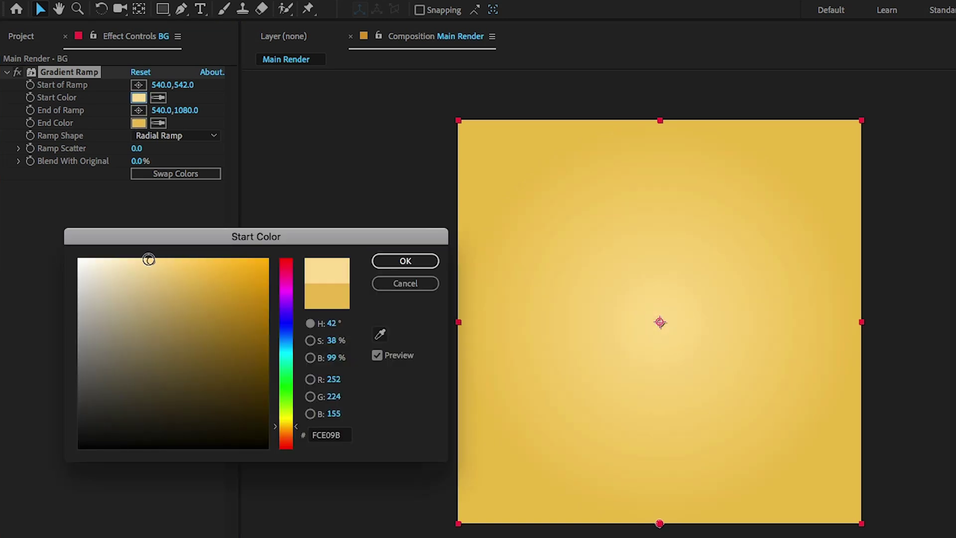
left_click_drag(148, 259, 139, 256)
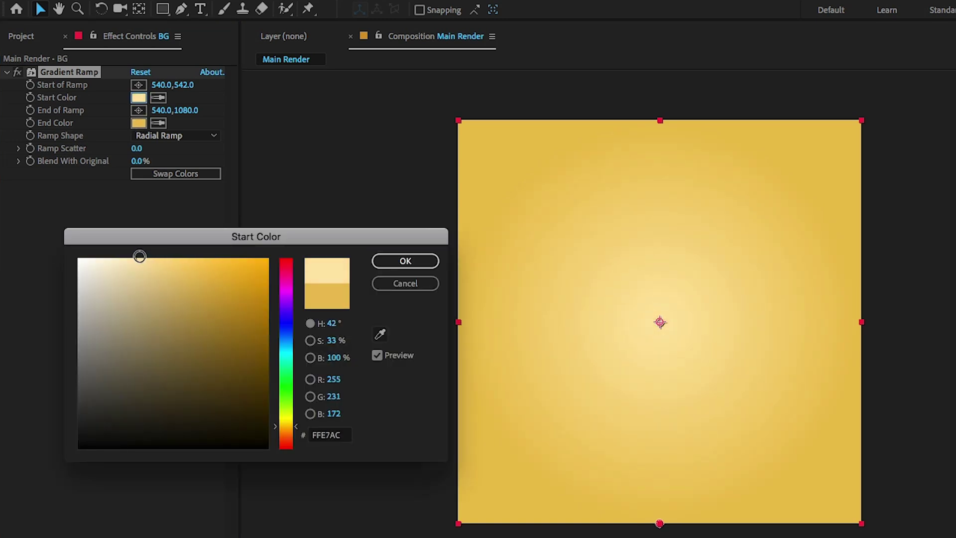
left_click(378, 263)
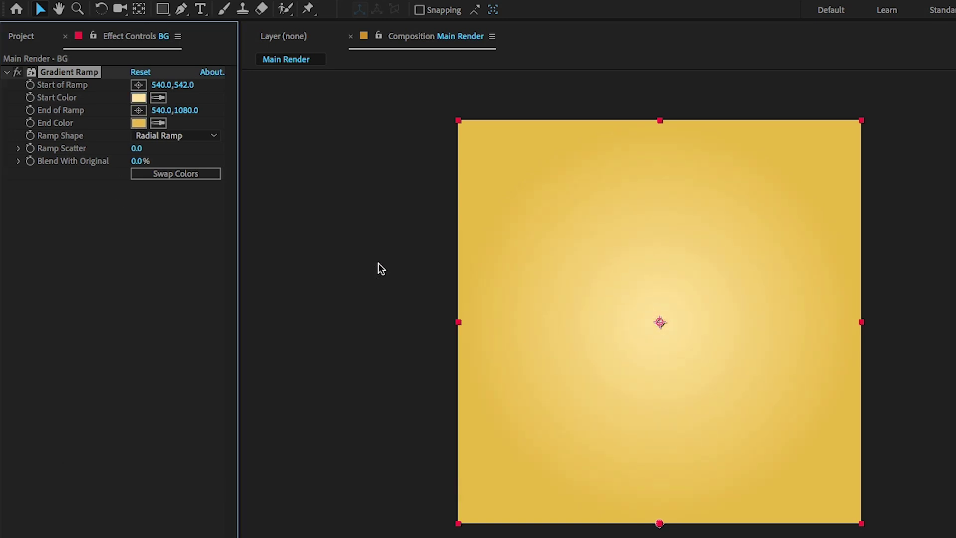
left_click(136, 149)
type("30")
key("Return")
Step: Add the ice-cream PNG above BG and scale it to 26%
left_click(24, 36)
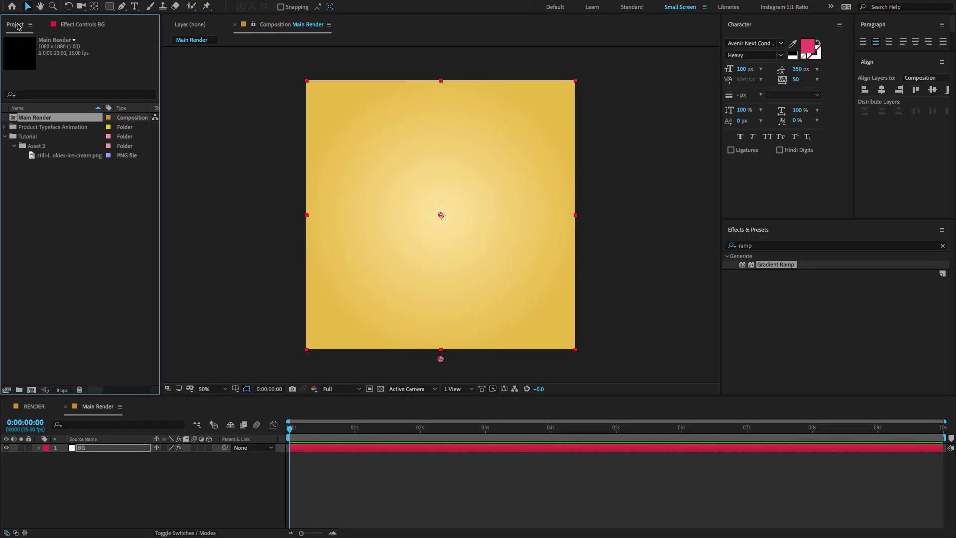
left_click_drag(35, 157, 92, 444)
key("s")
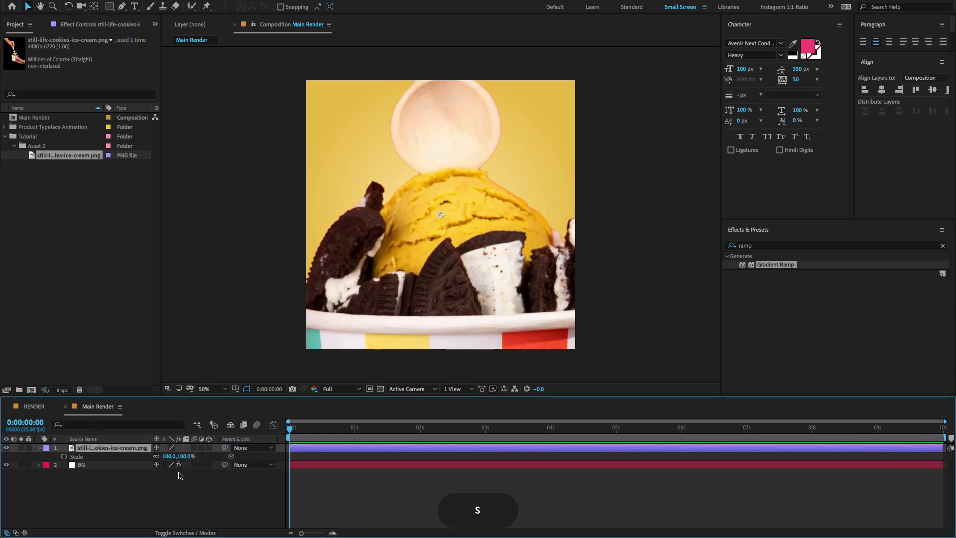
left_click_drag(183, 456, 152, 466)
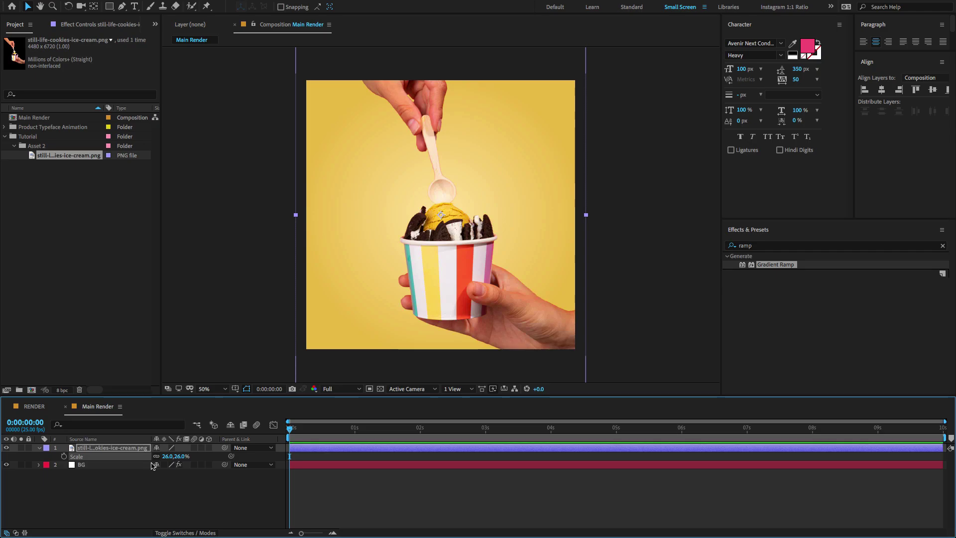
key("ctrl+a")
Step: Lock and hide both the ice-cream photo and BG layers
left_click(29, 447)
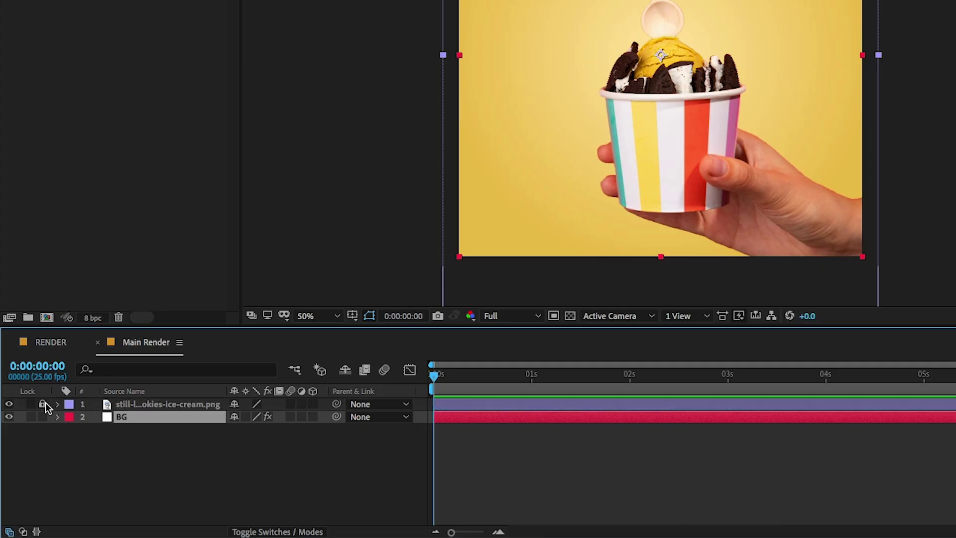
left_click(43, 403)
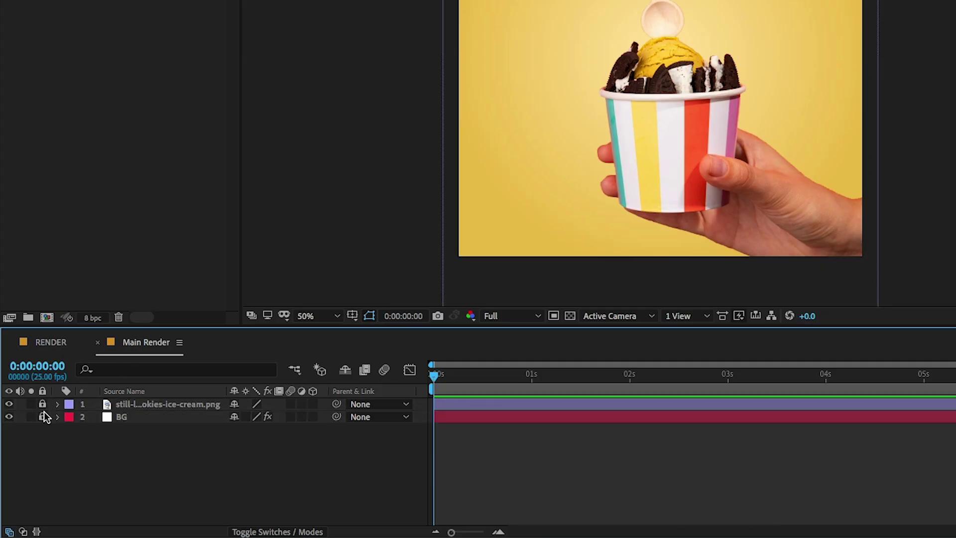
left_click(8, 403)
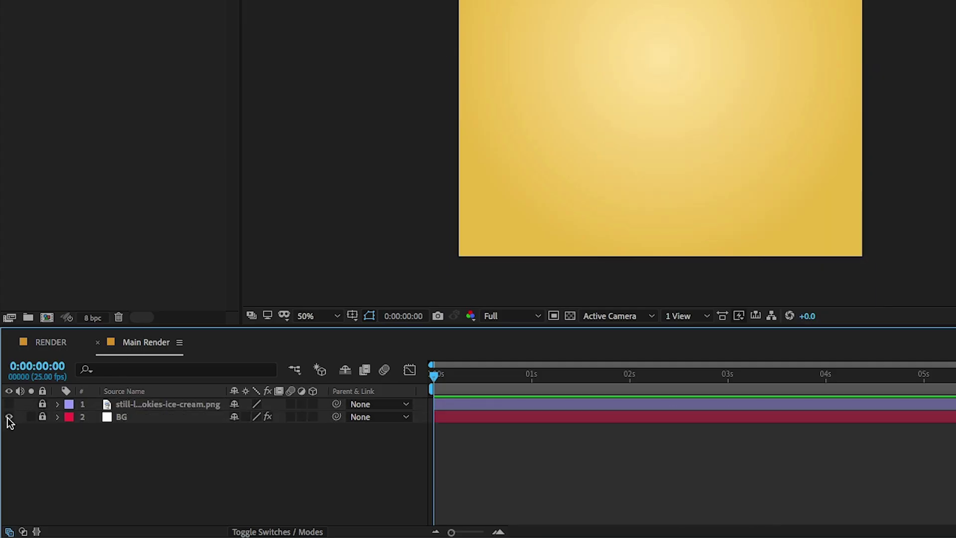
left_click(9, 417)
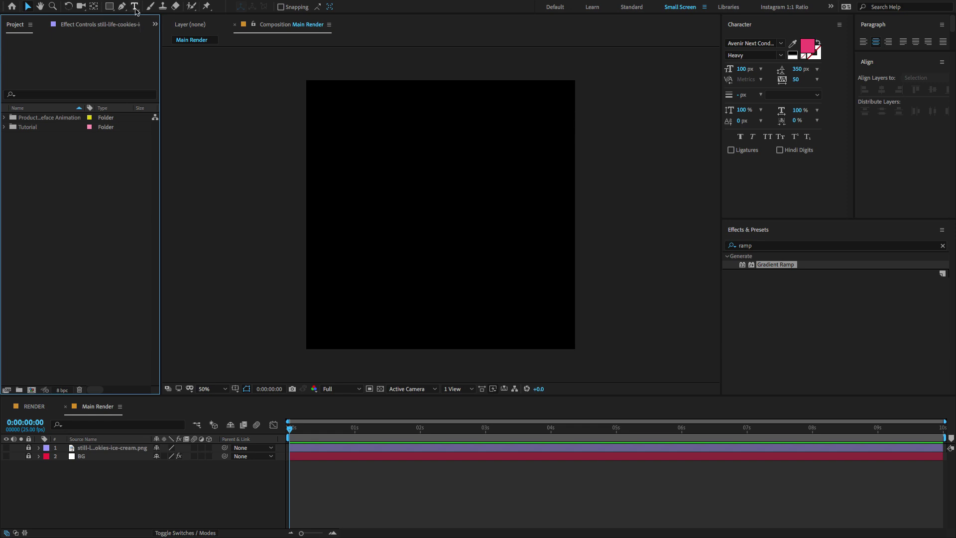
left_click(134, 9)
Step: Create a text layer reading 'COOKIES.' and set its tracking to 50
left_click(402, 206)
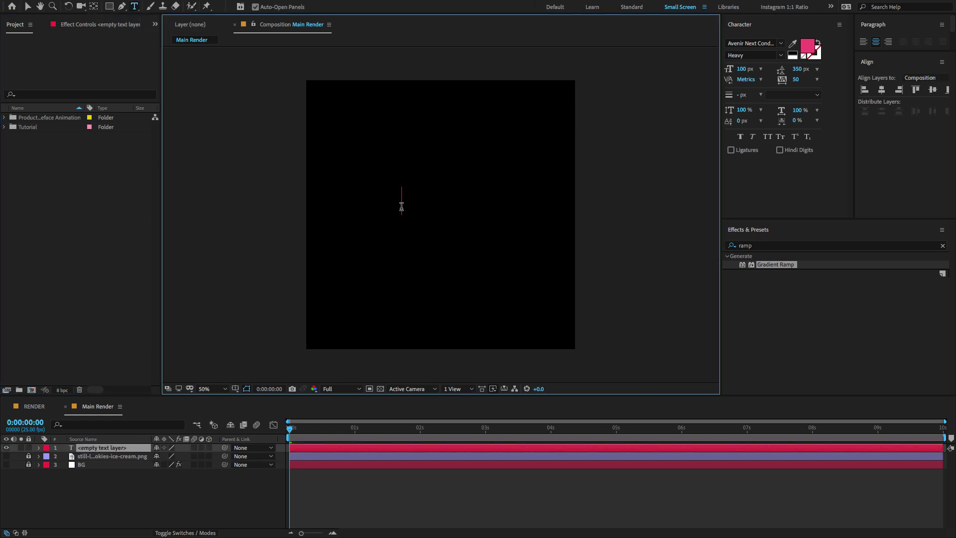
type("COOKIES")
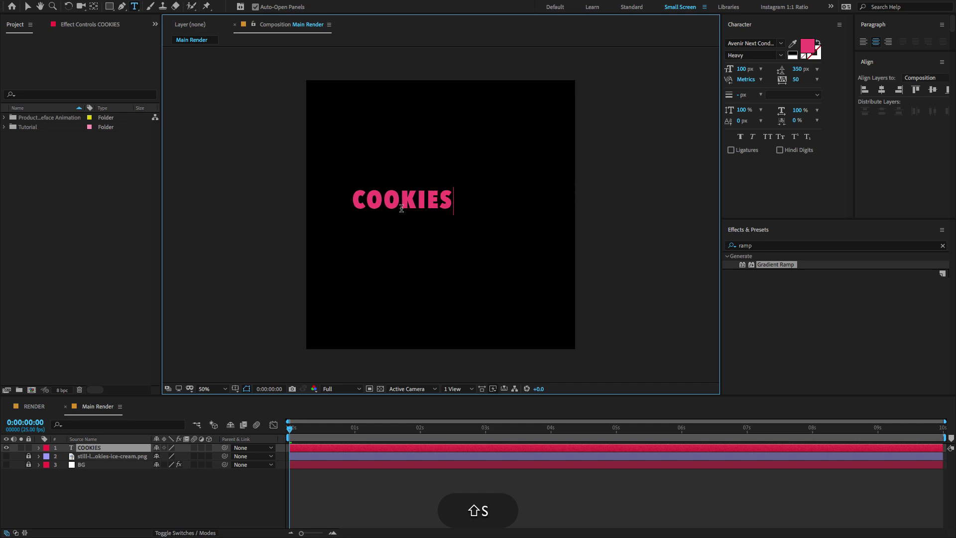
type(".")
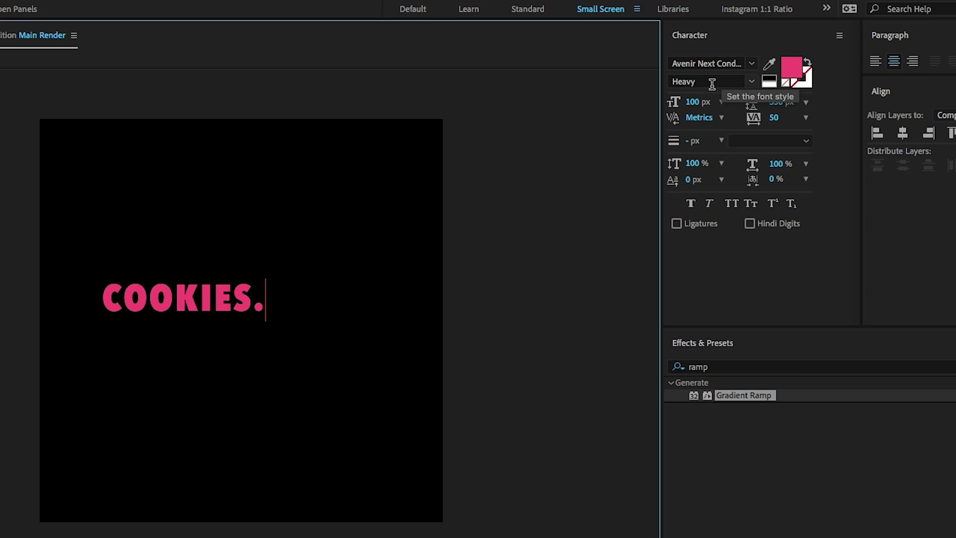
left_click(256, 297)
triple_click(256, 297)
mouse_move(771, 117)
left_mouse_down()
mouse_move(795, 128)
mouse_move(864, 121)
mouse_move(793, 141)
mouse_move(839, 140)
mouse_move(816, 141)
mouse_move(782, 117)
left_mouse_up()
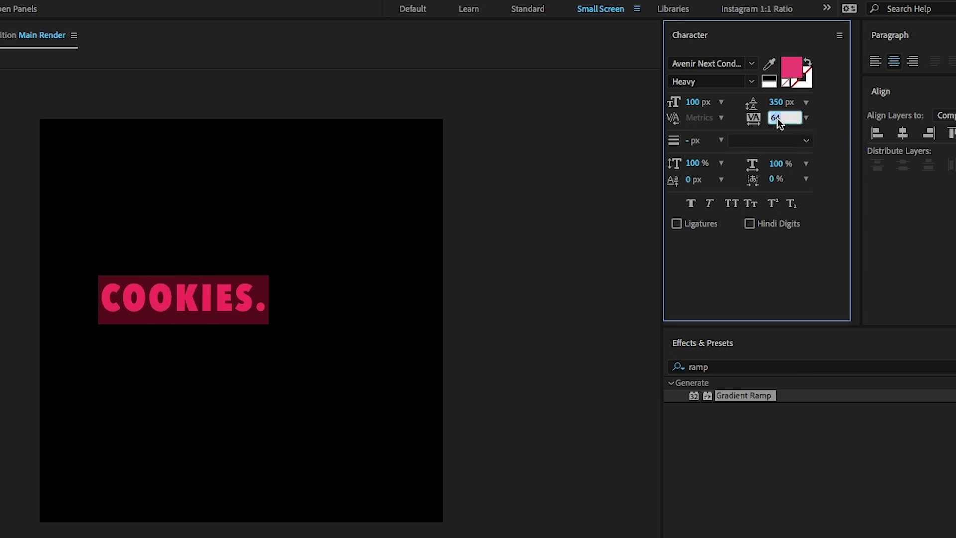
type("50")
key("Return")
Step: Repeat 'COOKIES.' several times across one long line by copying and pasting it
left_click(265, 304)
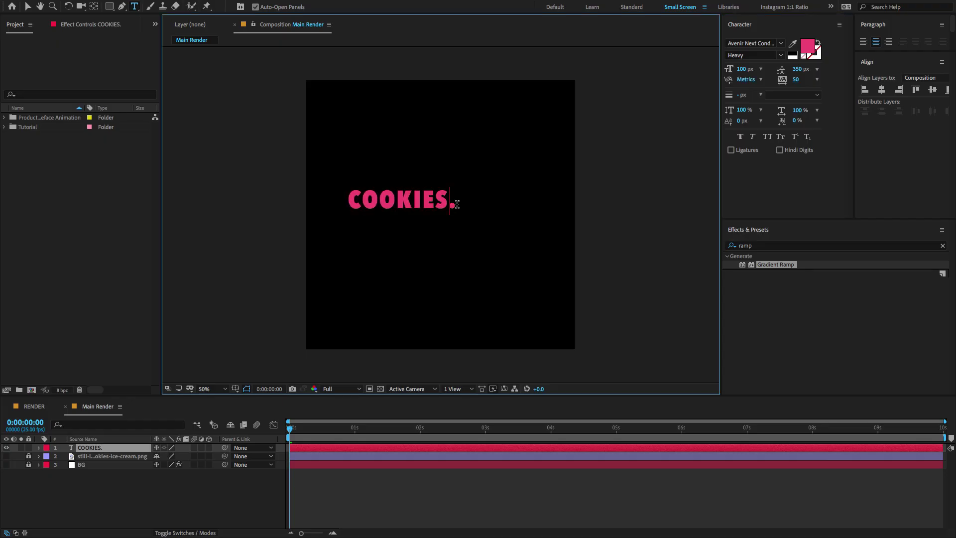
key("shift+Left")
key("shift+Left")
key("shift+Left")
key("shift+Left")
key("shift+Left")
key("shift+Left")
key("shift+Left")
key("shift+Left")
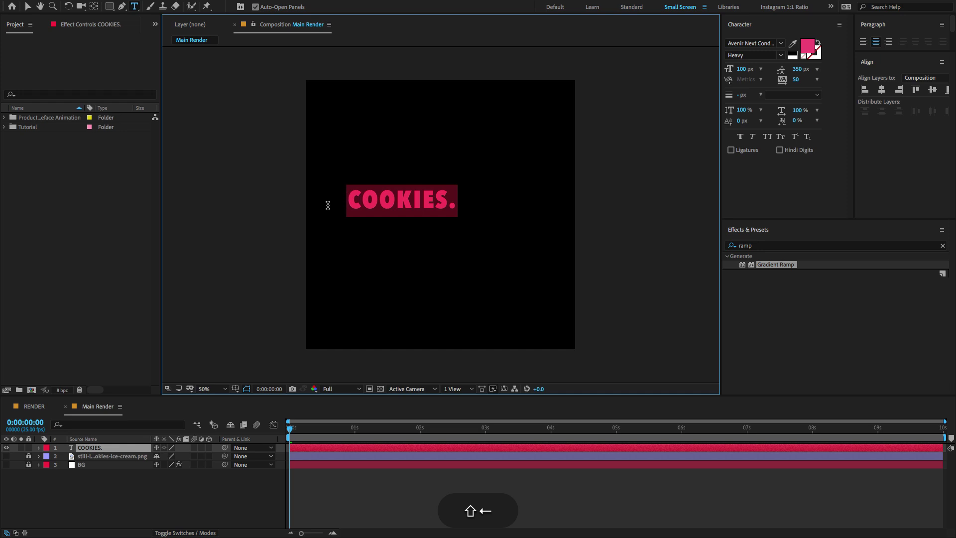
key("super+c")
key("super+v")
key("super+v")
key("space")
key("super+v")
key("space")
key("super+v")
key("space")
key("super+v")
key("space")
key("super+v")
key("space")
key("super+v")
key("space")
key("super+v")
key("space")
key("super+v")
key("space")
key("super+v")
key("space")
key("super+v")
key("space")
key("super+v")
key("space")
key("super+v")
key("space")
key("super+v")
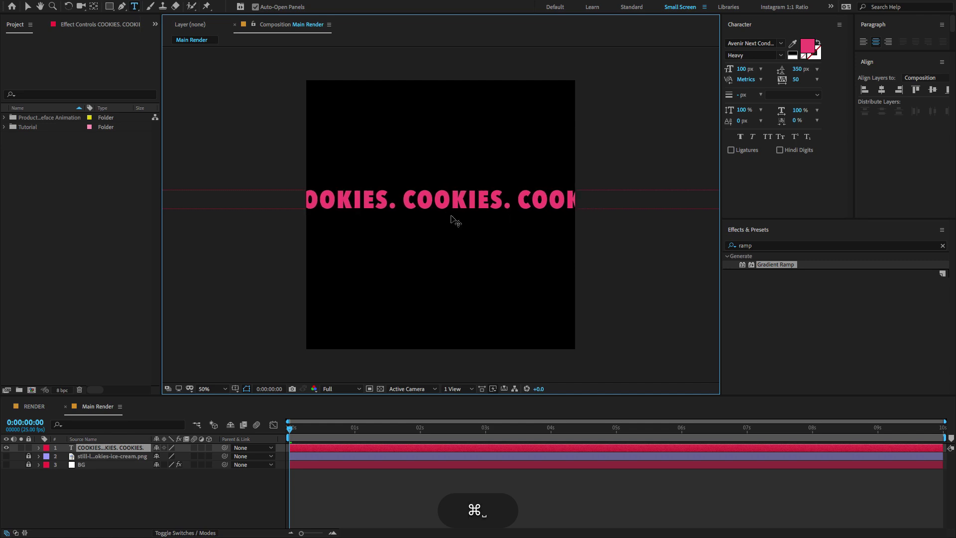
key("space")
key("super+v")
key("space")
key("super+v")
key("space")
key("super+v")
key("space")
key("super+v")
key("space")
key("super+v")
key("space")
key("super+v")
key("space")
key("super+v")
key("space")
key("super+v")
key("space")
key("super+v")
key("space")
key("super+v")
Step: Show the photo and BG layers again, then pen a seven-point winding Bezier mask over the dark red solid
left_click(7, 456)
left_click(6, 464)
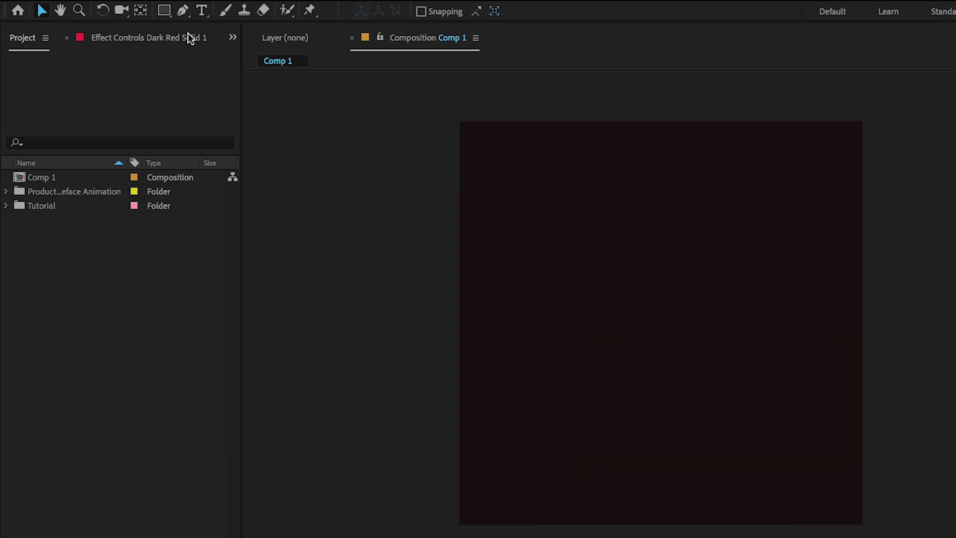
left_click(182, 12)
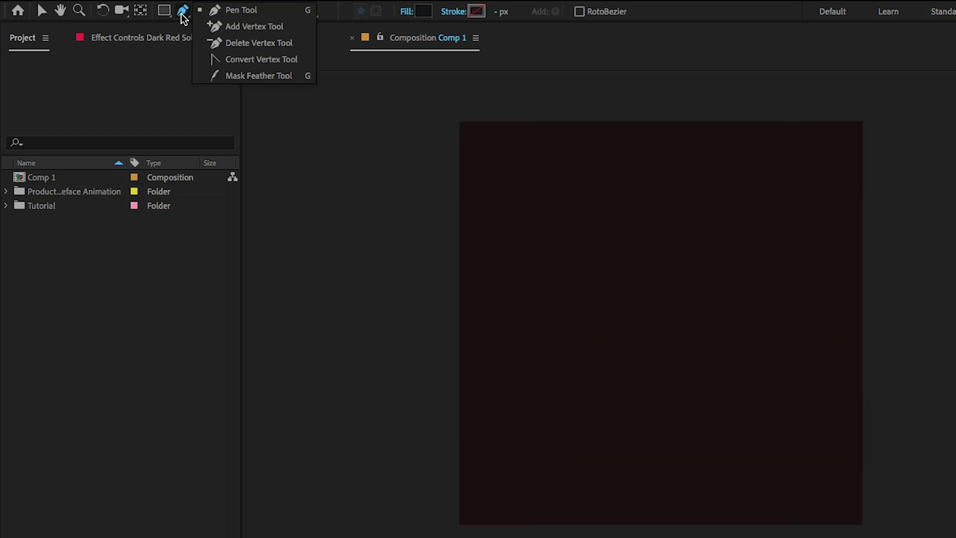
left_click(231, 27)
left_click(687, 490)
left_click_drag(624, 387, 527, 346)
left_click_drag(511, 263, 529, 198)
left_click_drag(641, 197, 685, 138)
left_click_drag(490, 146, 530, 172)
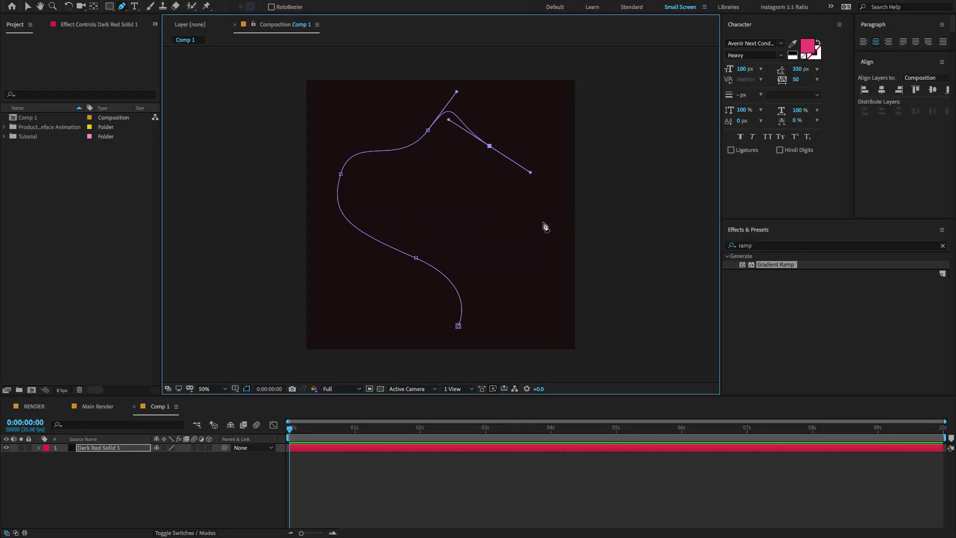
left_click_drag(538, 229, 514, 286)
left_click_drag(546, 325, 564, 353)
Step: Remove the bottom, lower-right and left vertices from the mask with the Delete Vertex Tool
left_click(182, 10)
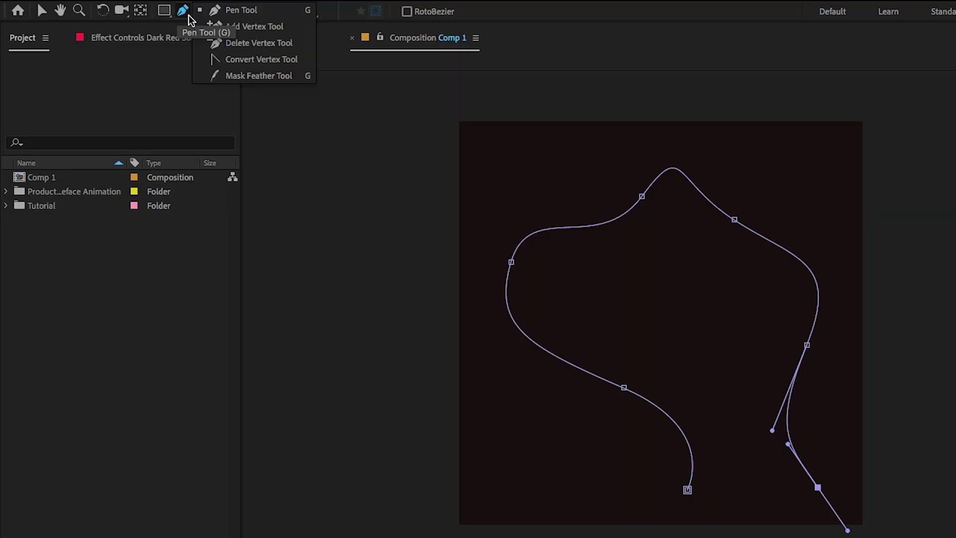
left_click(223, 44)
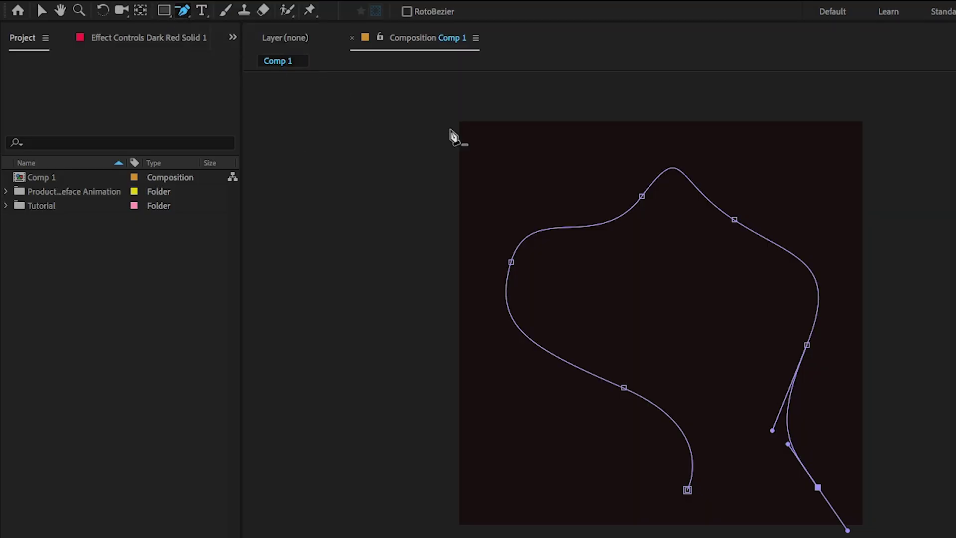
left_click(687, 490)
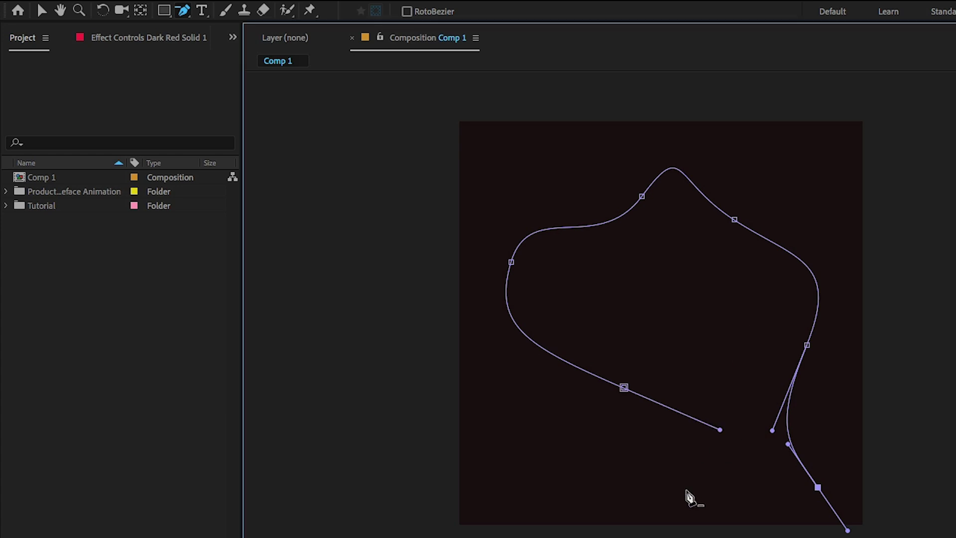
left_click(818, 488)
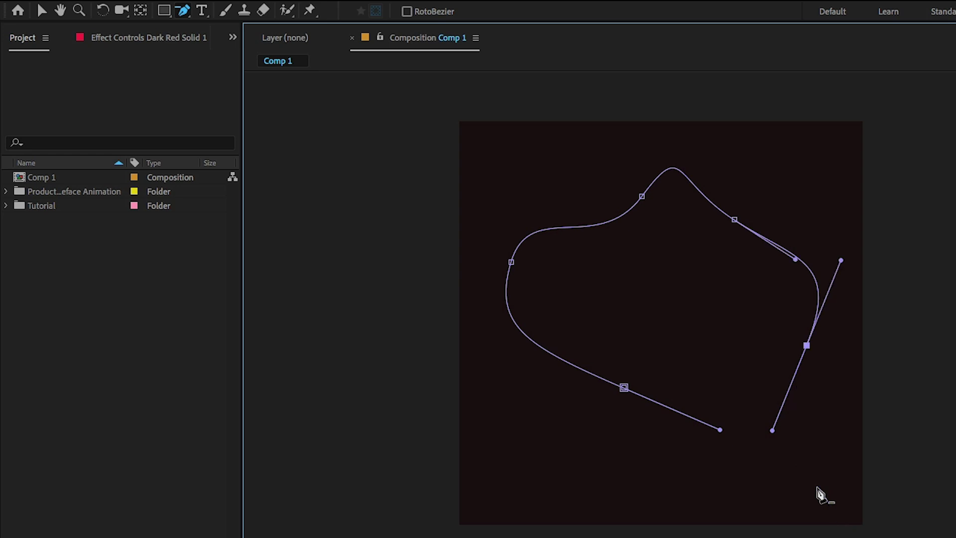
left_click(511, 262)
left_click(188, 16)
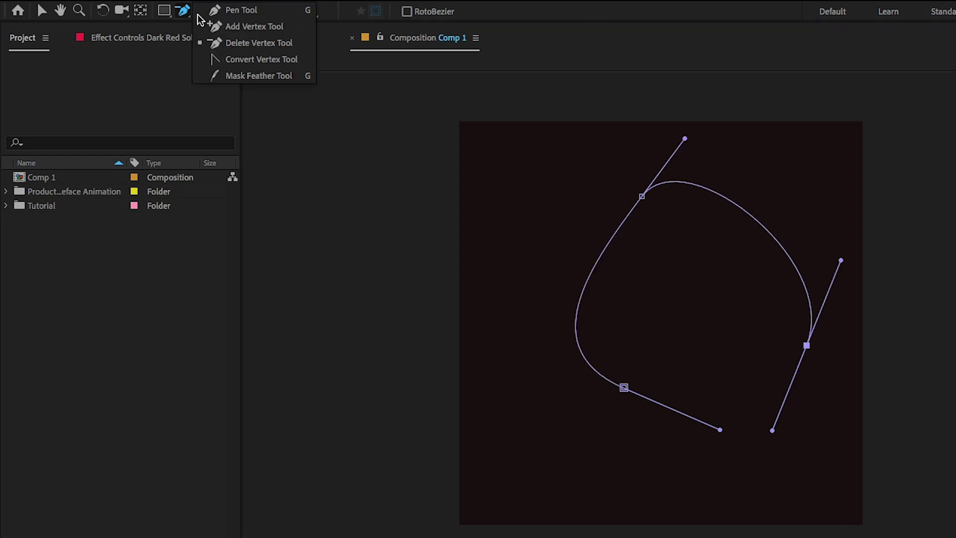
left_click(218, 27)
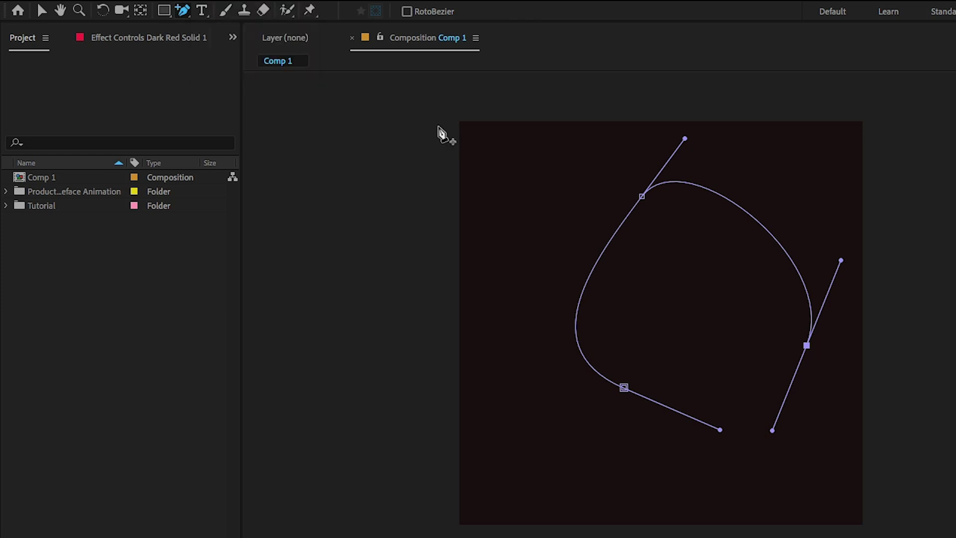
Step: Add and drag out a new vertex on the left curve of the existing mask path
left_click(589, 279)
left_click_drag(589, 279, 519, 228)
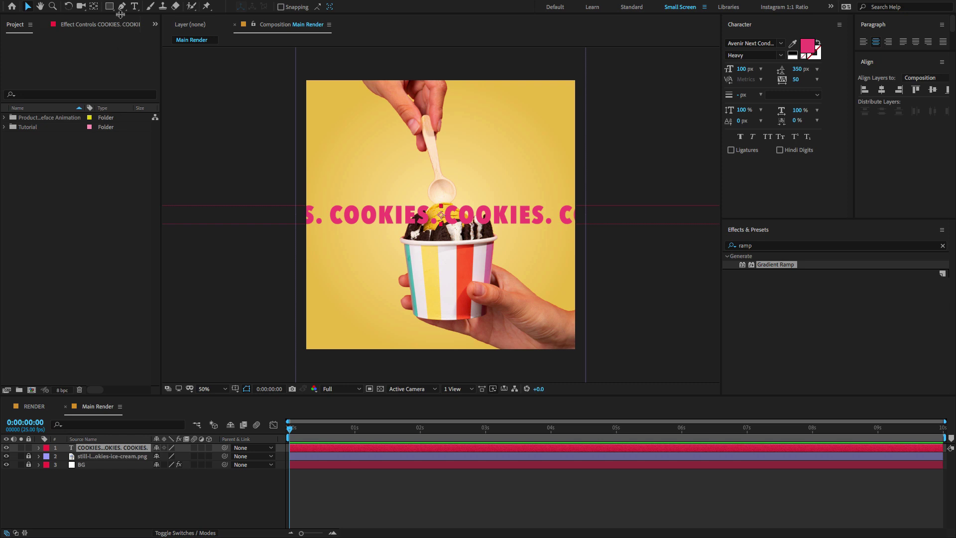
left_click_drag(121, 7, 146, 11)
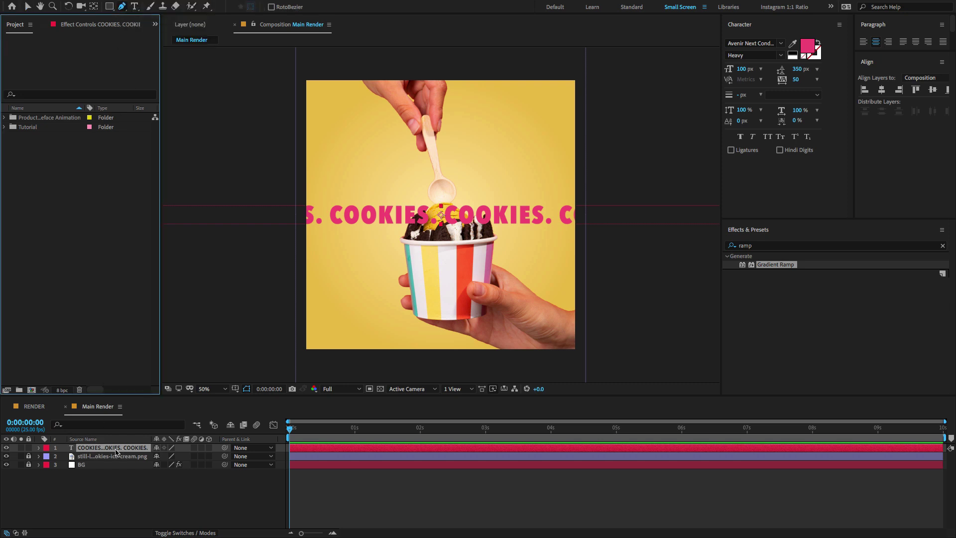
key("ctrl+minus")
Step: Pen a winding curved mask on the COOKIES text layer that runs outside the comp frame
left_click(540, 254)
left_click_drag(468, 199, 452, 121)
left_click_drag(361, 120, 309, 147)
left_click_drag(362, 122, 356, 91)
left_click_drag(430, 145, 401, 179)
key("ctrl+z")
left_click_drag(430, 145, 419, 252)
left_click_drag(484, 304, 597, 340)
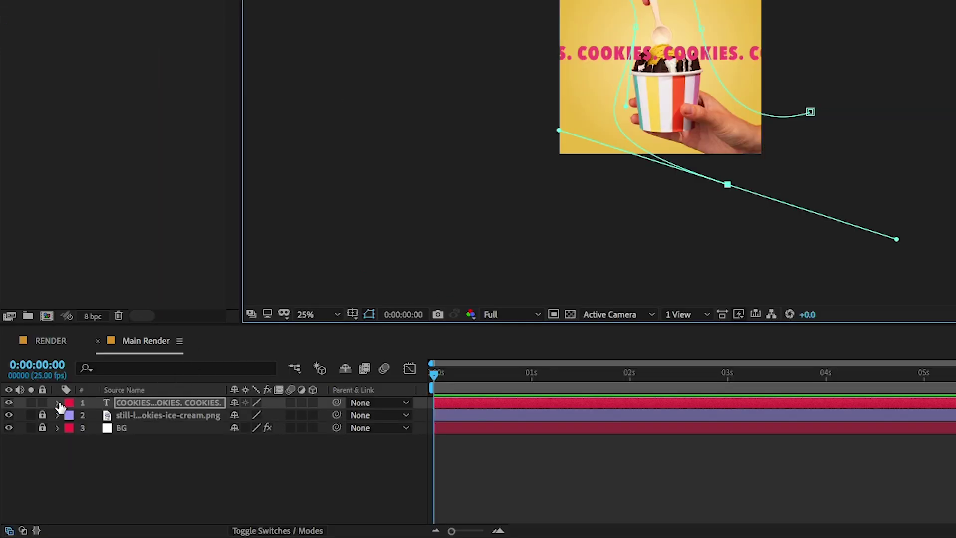
Step: Set the text's Path Options to Mask 1 with Reverse Path on and Last Margin 2368
left_click(58, 403)
left_click(70, 416)
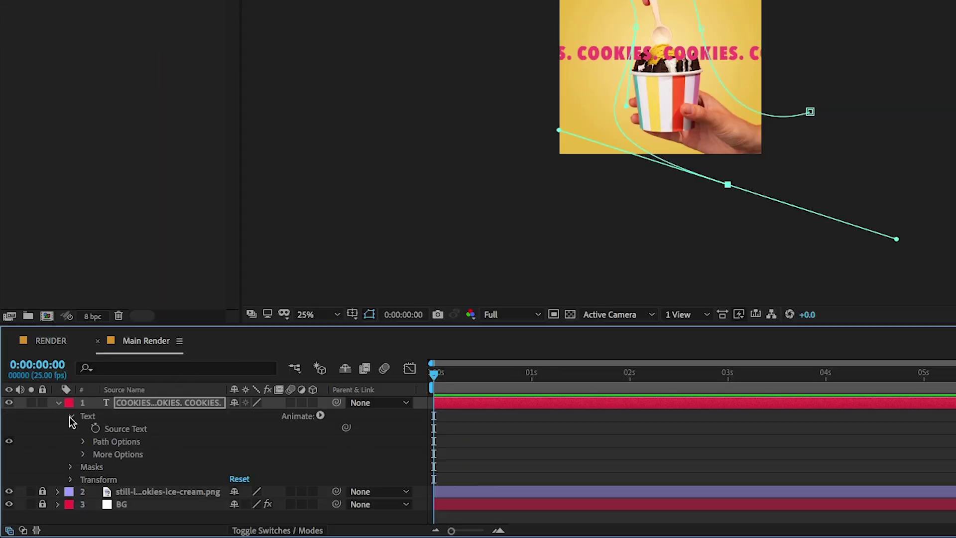
left_click(83, 441)
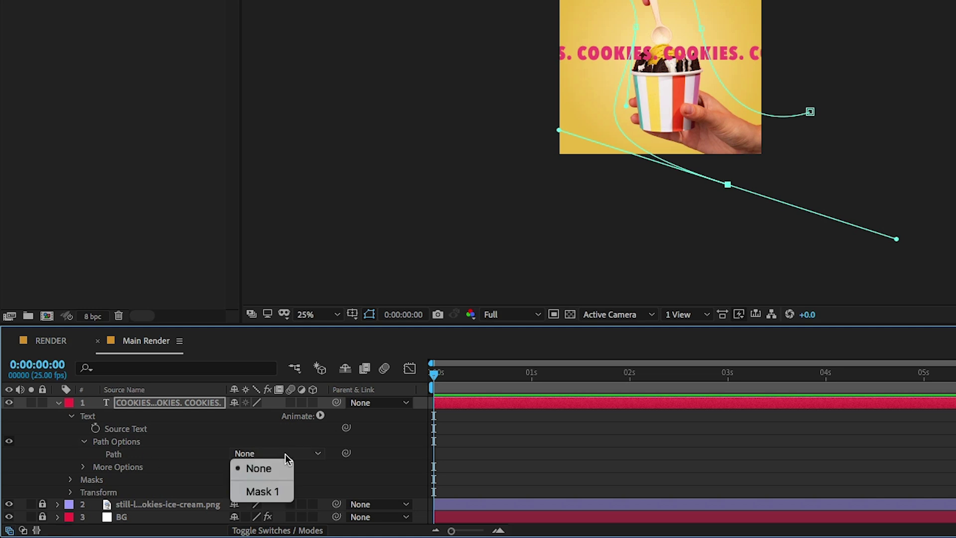
left_click(266, 492)
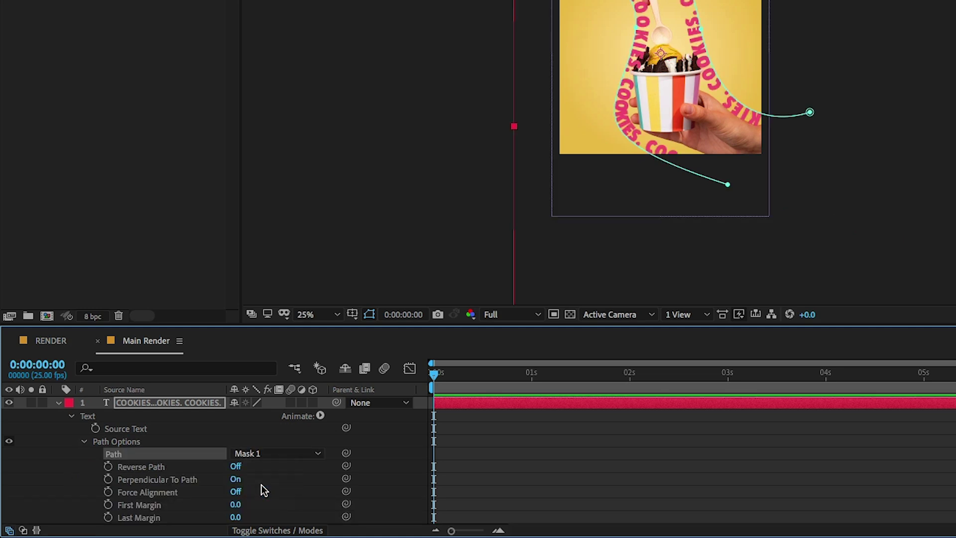
left_click(168, 470)
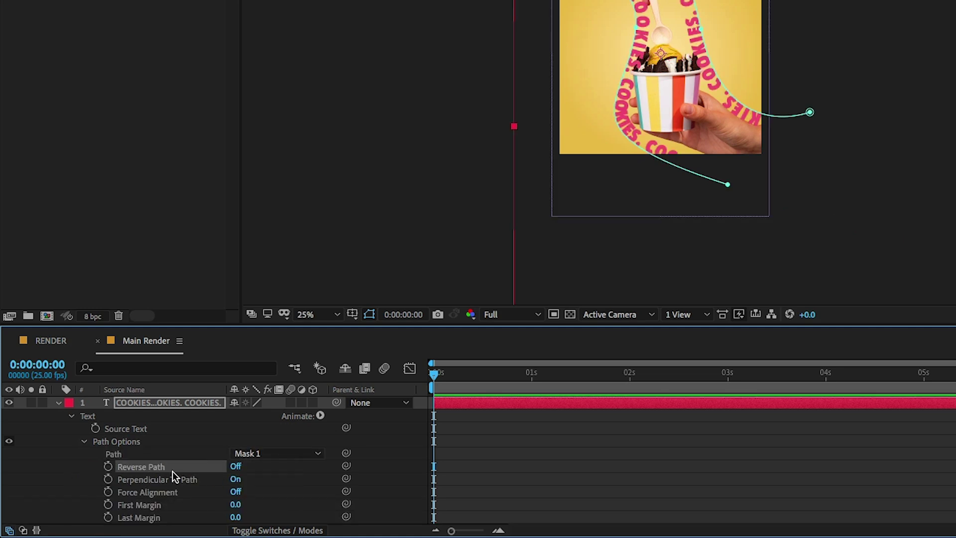
left_click(234, 468)
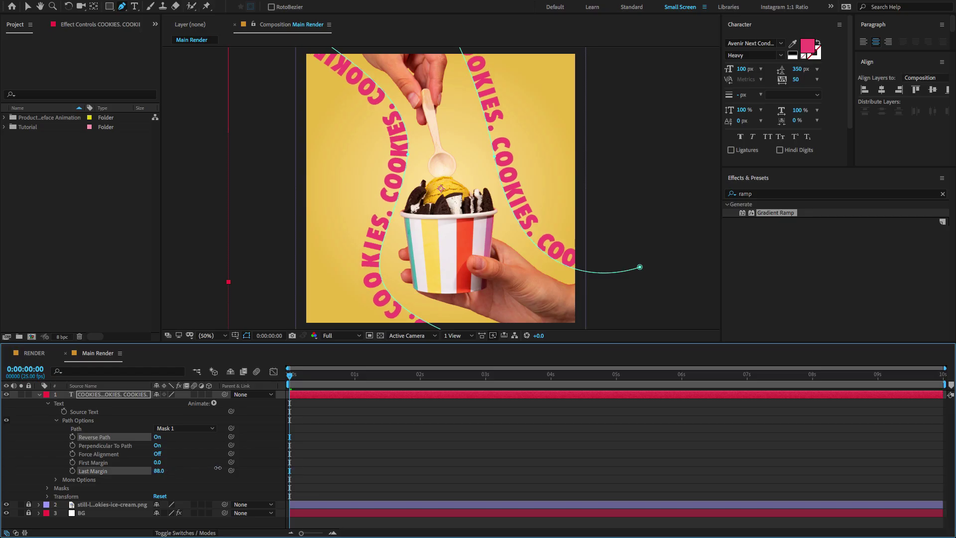
left_click_drag(160, 470, 158, 496)
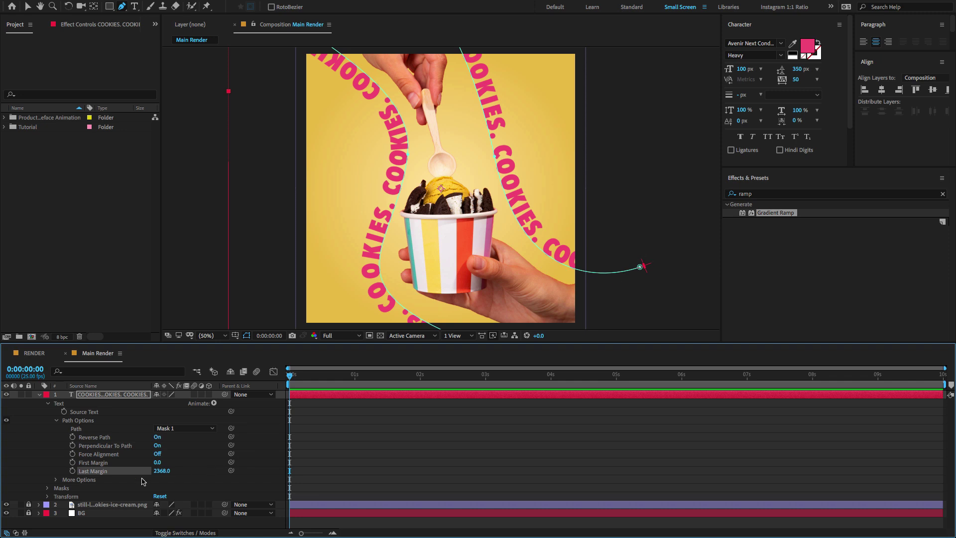
Step: Keyframe Last Margin from 2368 at 0 s to -2312 at 9:24, then preview the animation
left_click(73, 471)
left_click_drag(343, 385, 940, 385)
key("comma")
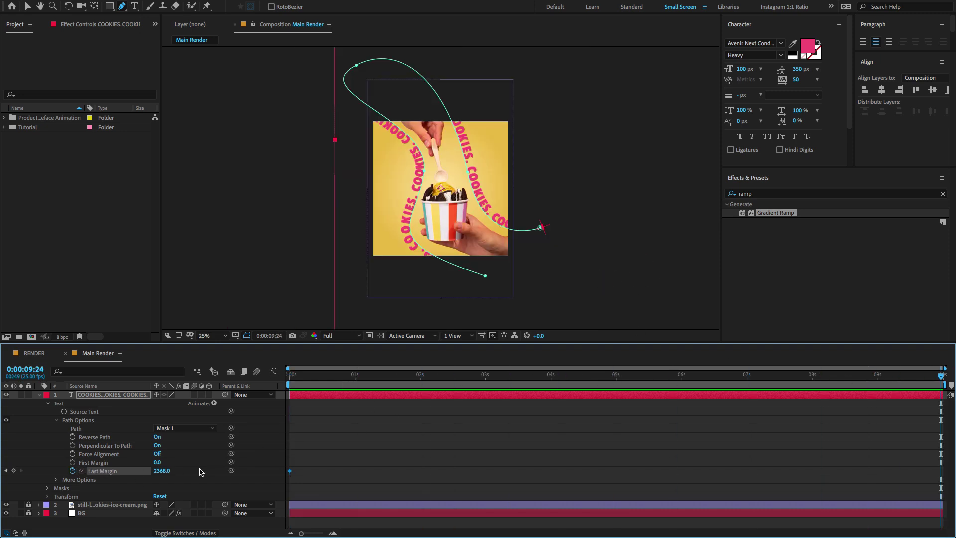
left_click_drag(166, 472, 1, 513)
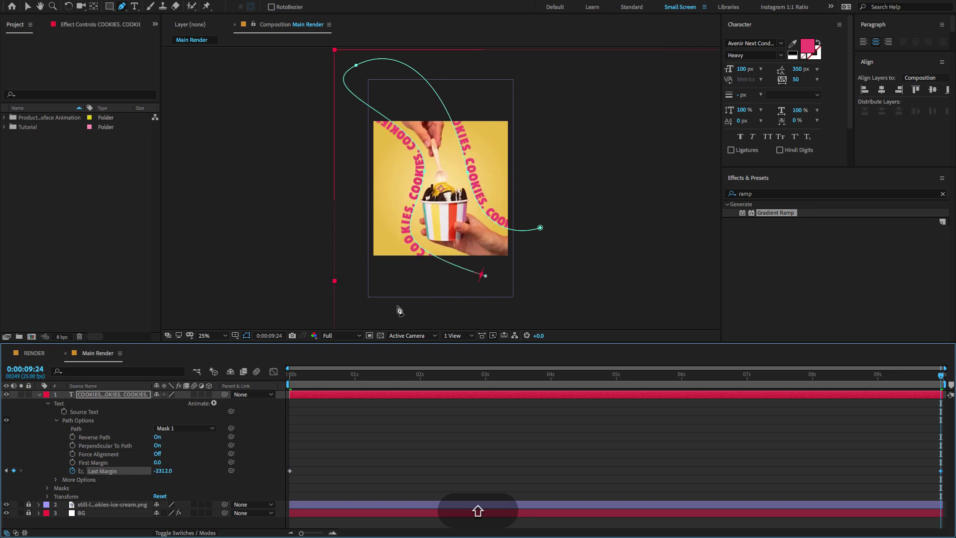
left_click_drag(358, 377, 289, 377)
key("space")
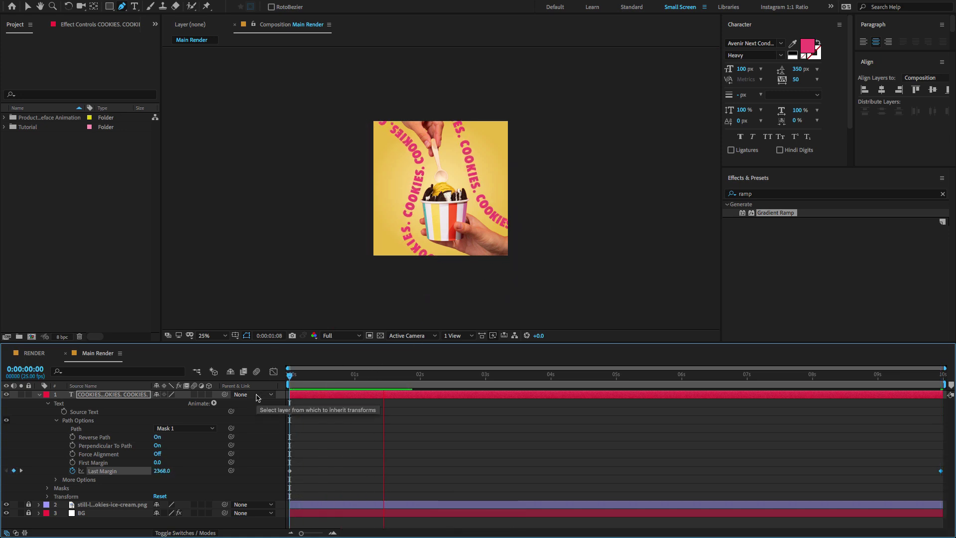
key("space")
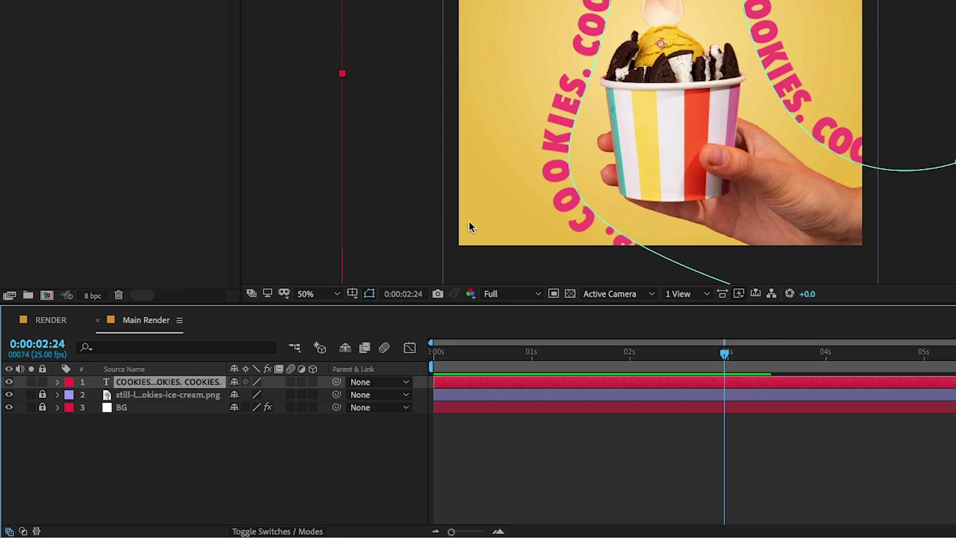
Step: Add a Bevel and Emboss layer style to the COOKIES. text layer
right_click(171, 384)
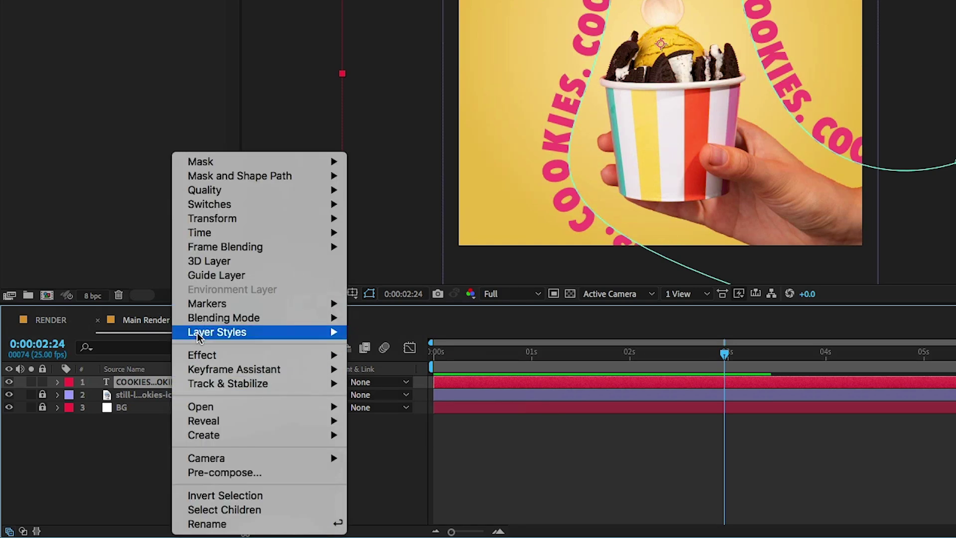
mouse_move(197, 332)
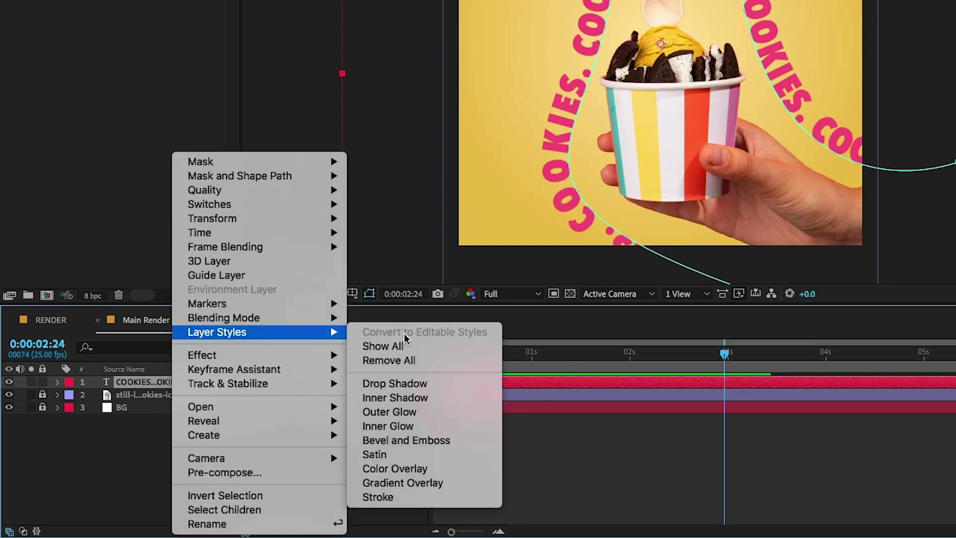
left_click(401, 442)
left_click(83, 458)
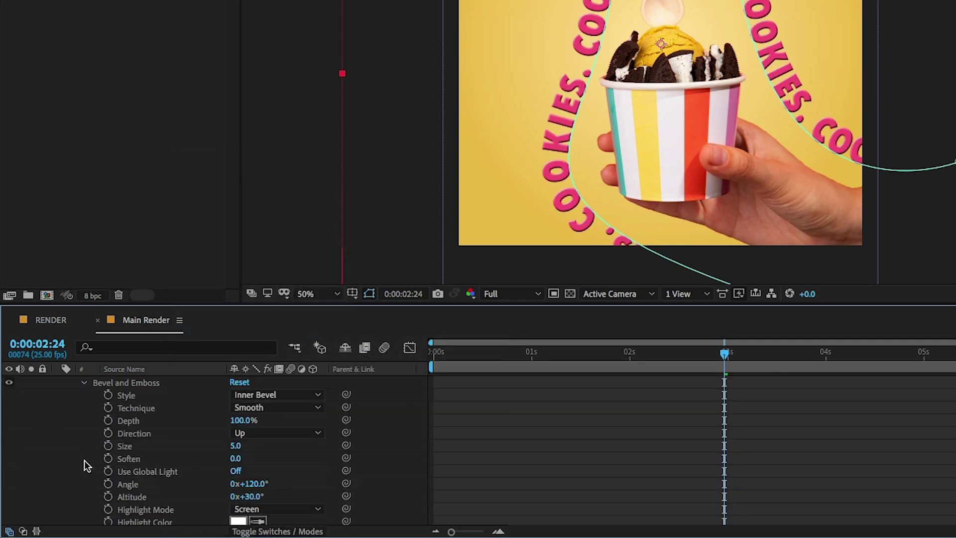
scroll(157, 470, "down", 2)
Step: Set the bevel's Soften to 8 and its Shadow Opacity to 60%
left_click(235, 433)
type("8")
key("Return")
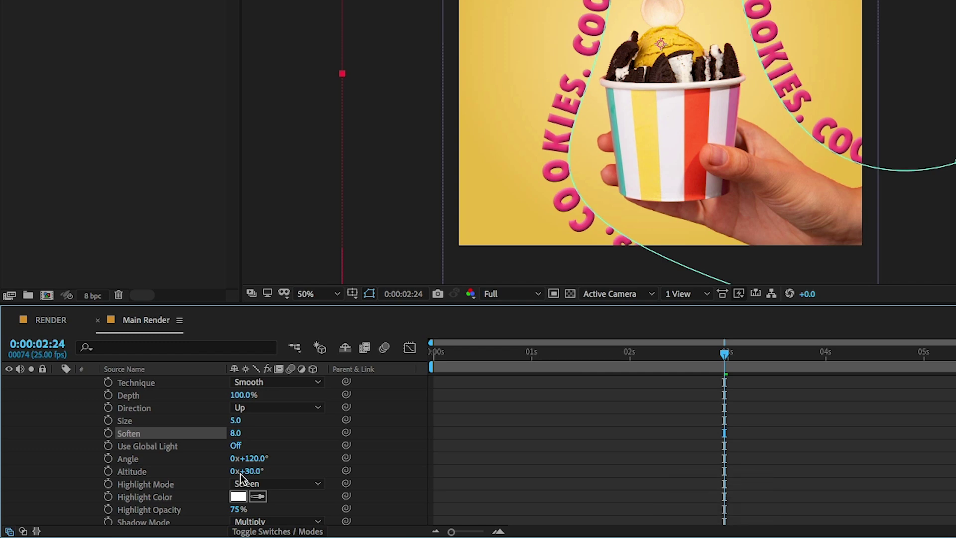
scroll(321, 465, "down", 2)
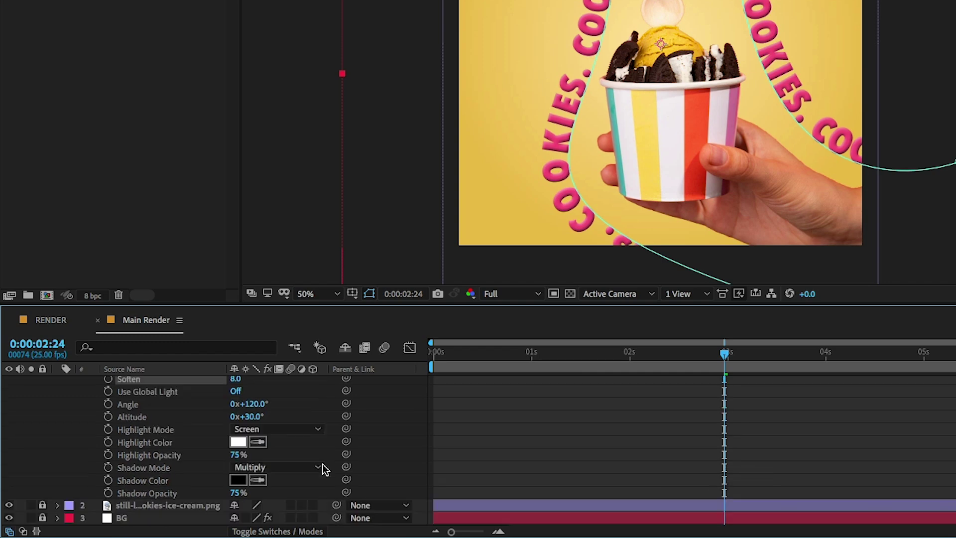
left_click(235, 493)
type("0")
key("Return")
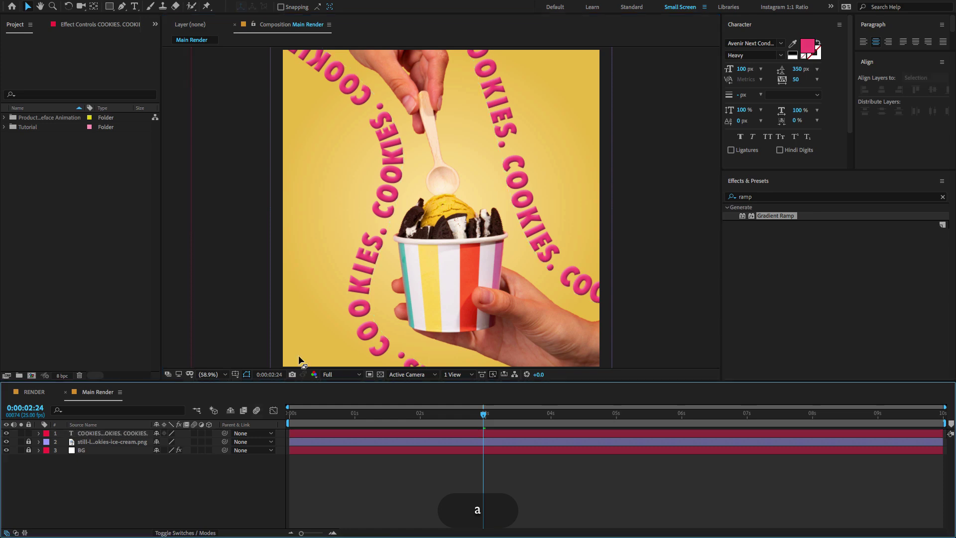
Step: Duplicate the COOKIES. text layer and time-reverse the copy
key("comma")
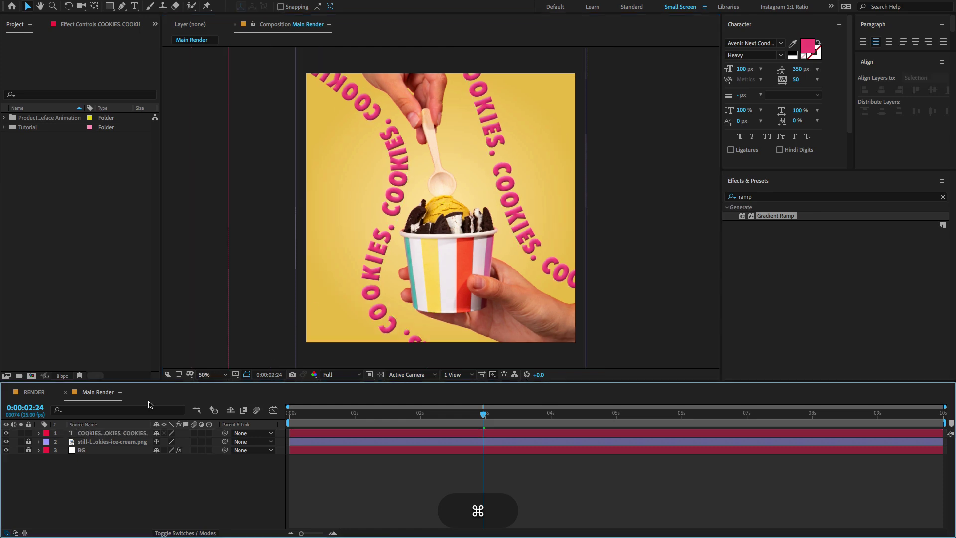
left_click(106, 433)
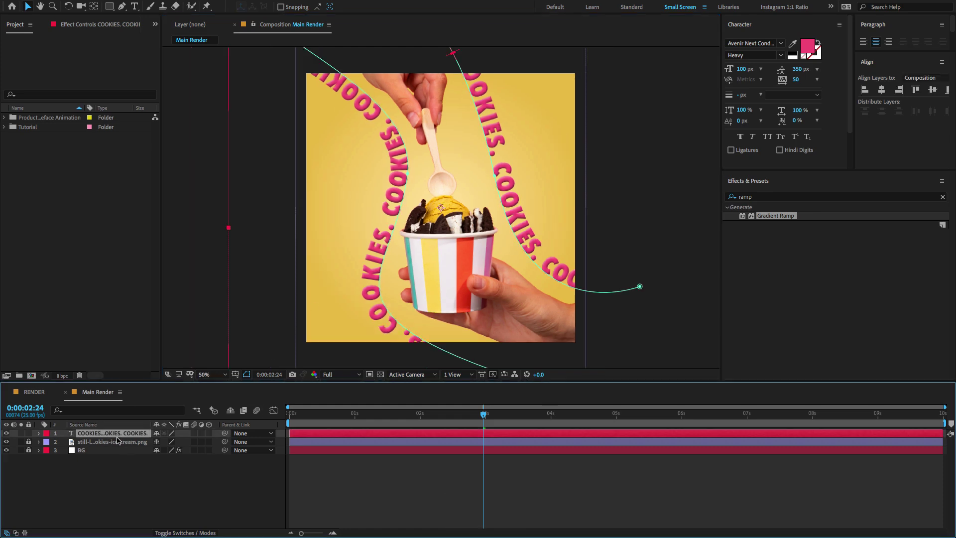
key("super+d")
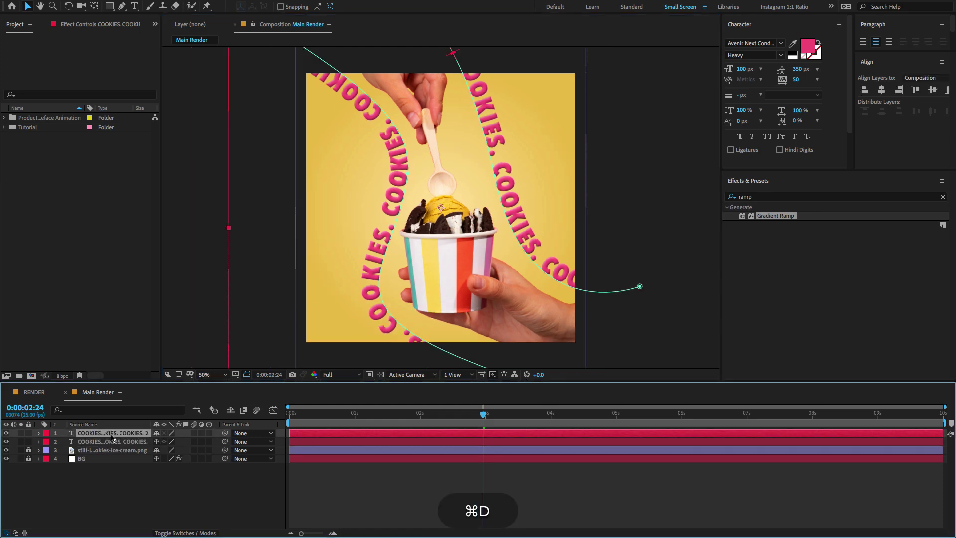
right_click(111, 437)
mouse_move(221, 334)
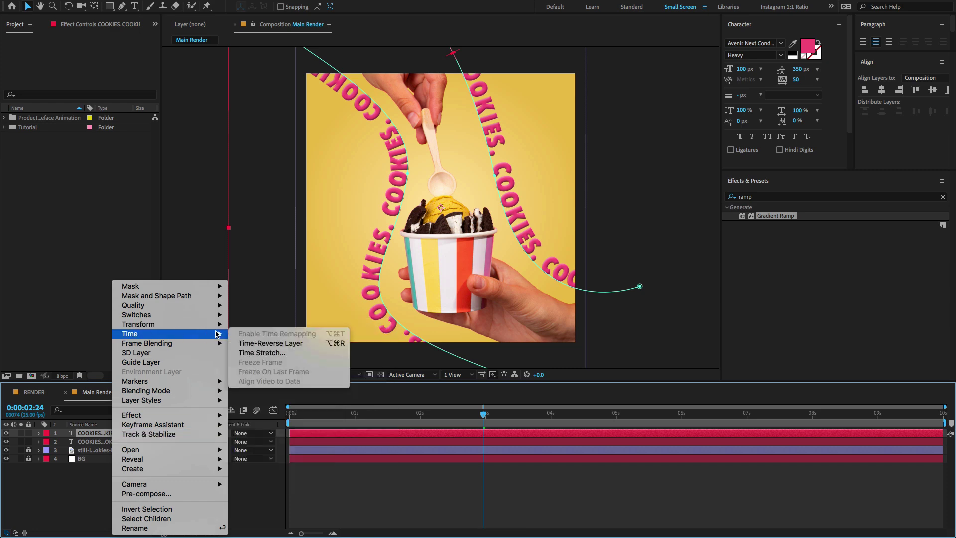
left_click(279, 343)
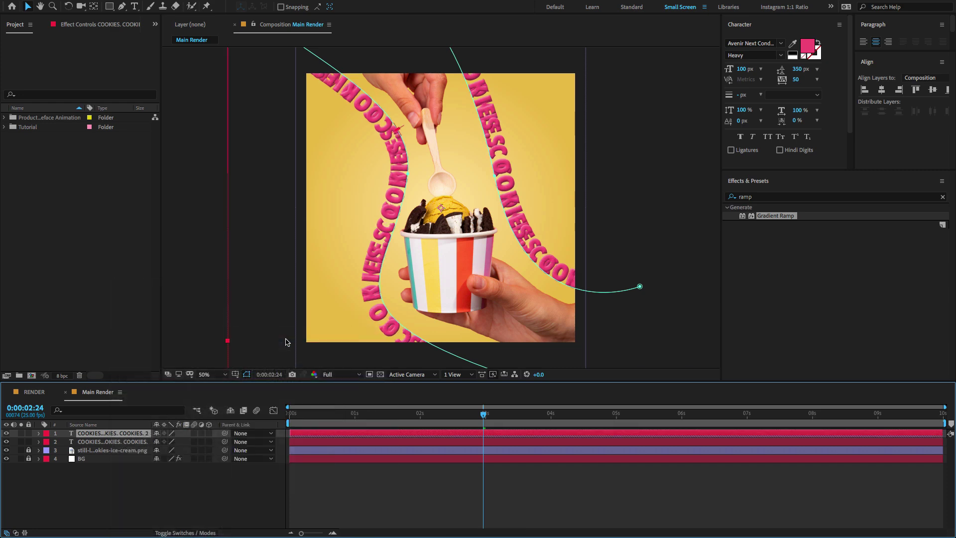
Step: Shift the reversed copy left and slightly down from the original
key("shift+Left")
key("shift+Left")
key("shift+Left")
key("shift+Left")
key("shift+Left")
key("shift+Left")
key("shift+Left")
key("shift+Left")
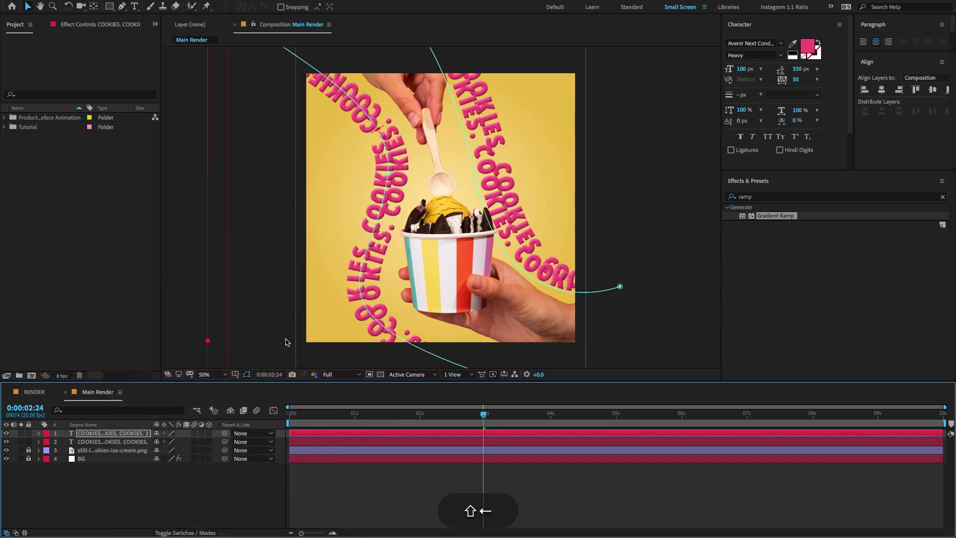
key("shift+Left")
key("shift+Left")
key("shift+Left")
key("shift+Left")
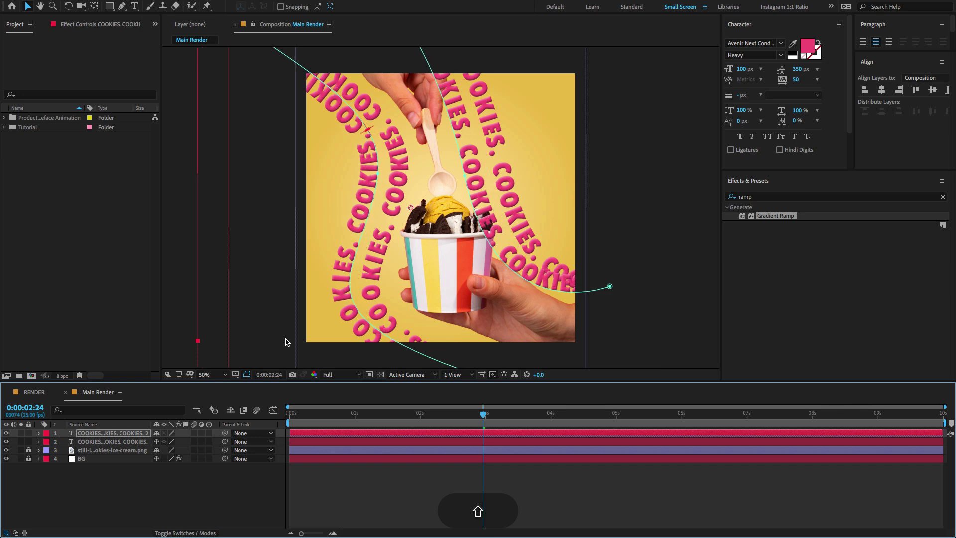
key("shift+Down")
key("shift+Down")
key("shift+Down")
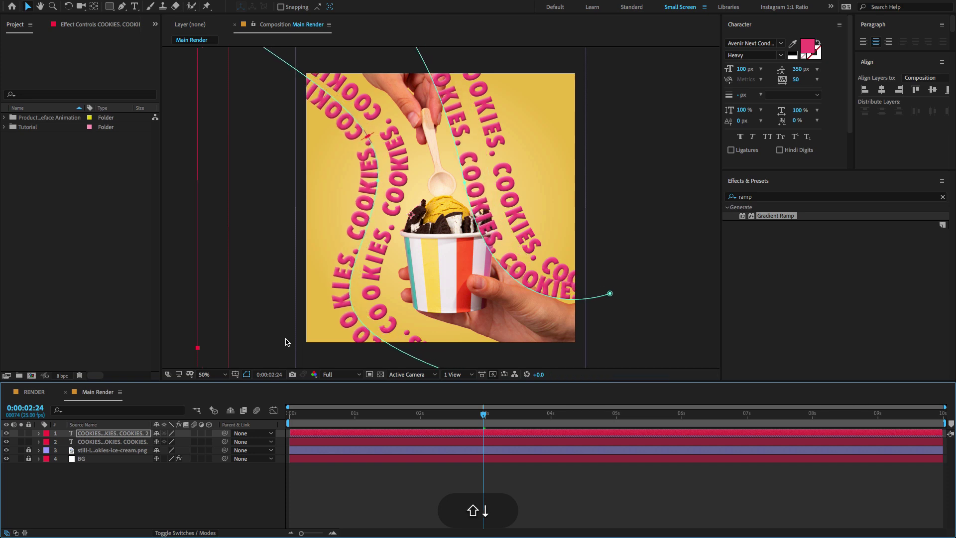
key("Down")
key("Down")
key("Right")
key("Right")
key("Right")
key("Right")
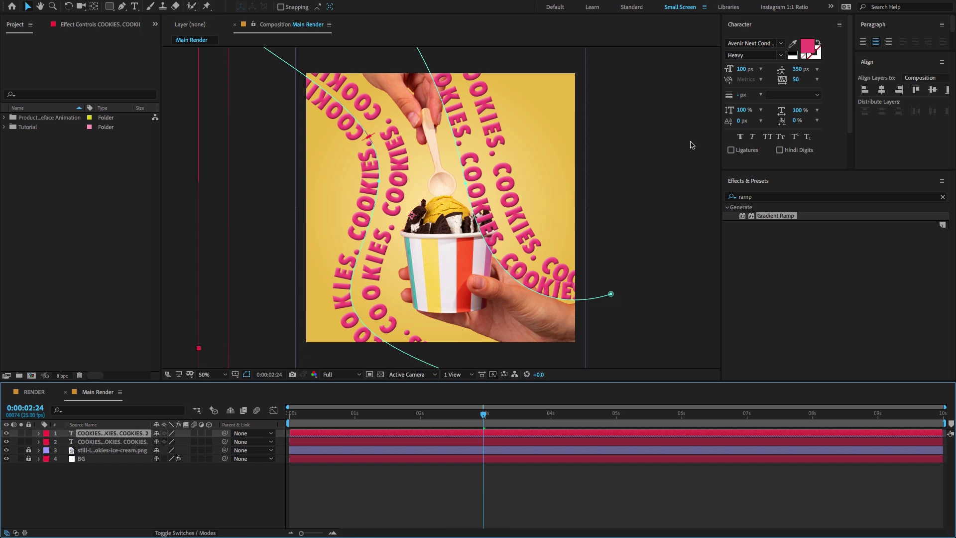
Step: Change the duplicate text's fill colour from pink to orange EE8326
left_click(808, 51)
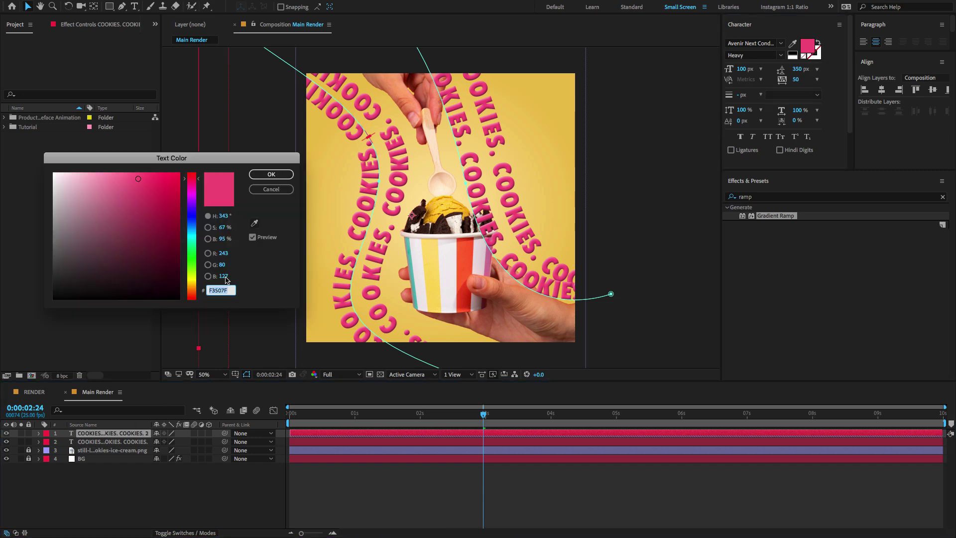
left_click_drag(194, 299, 195, 292)
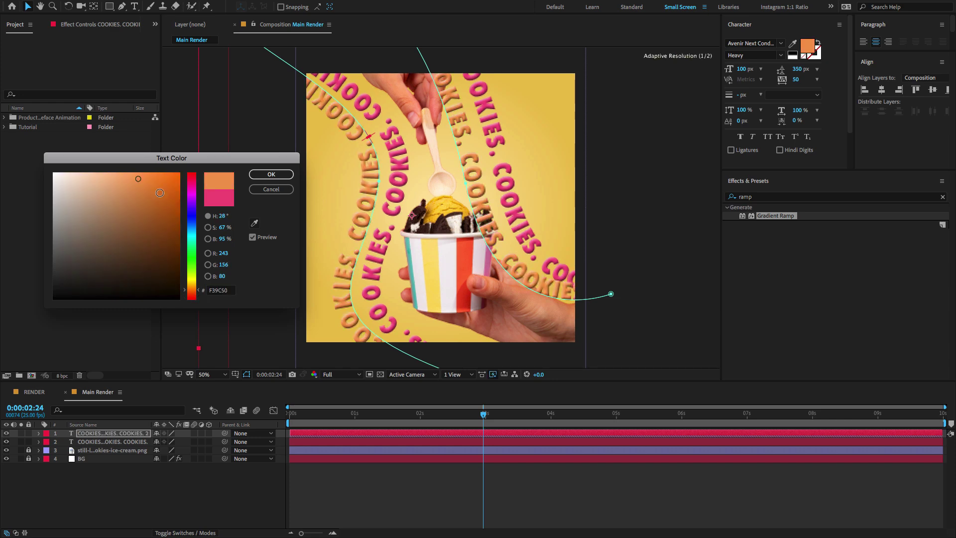
left_click(159, 186)
left_click(159, 181)
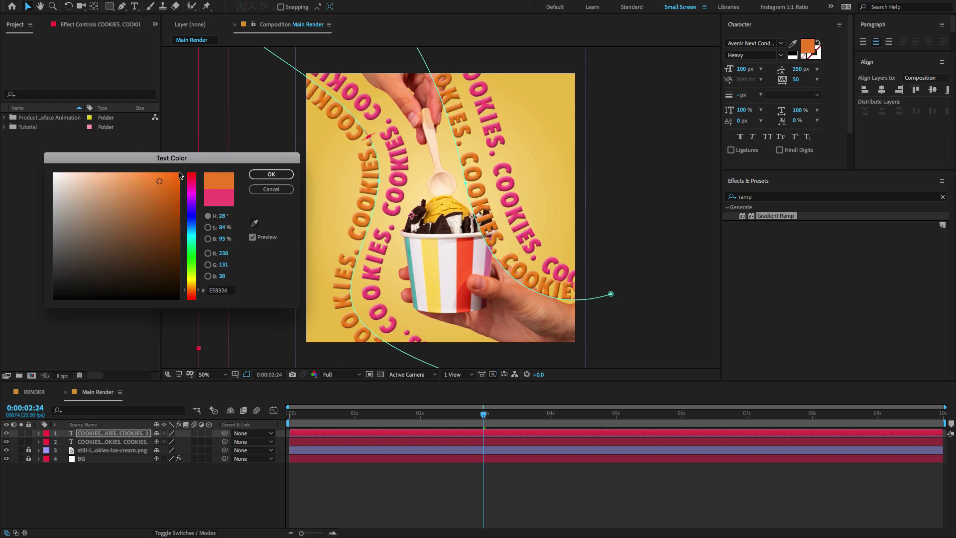
left_click(271, 175)
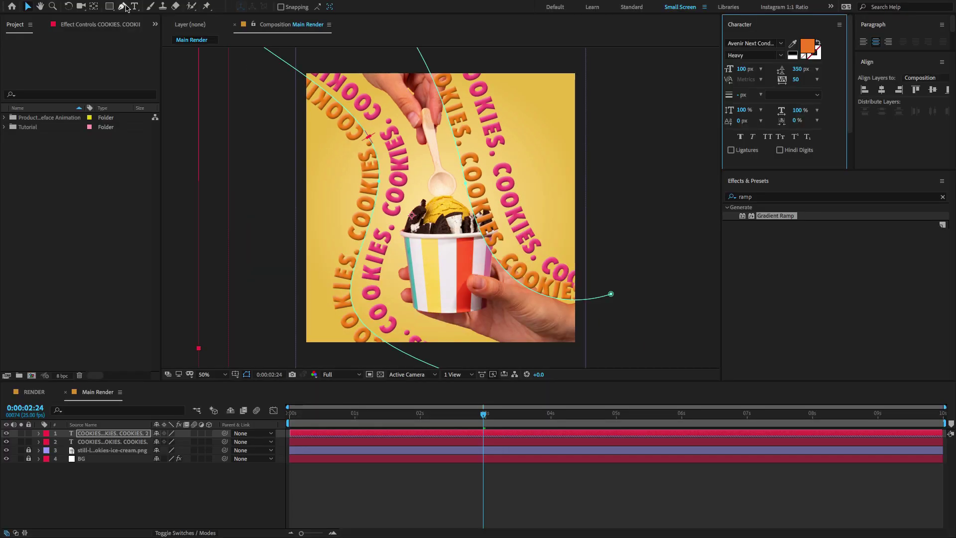
Step: Remove the text path's two end vertices with the Delete Vertex Tool, then select the original text layer
left_click(121, 6)
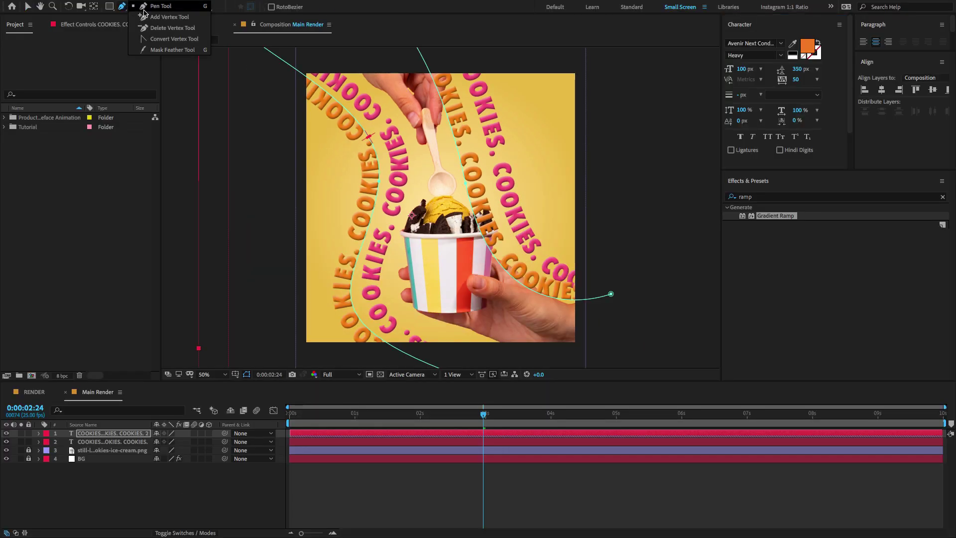
left_click(172, 28)
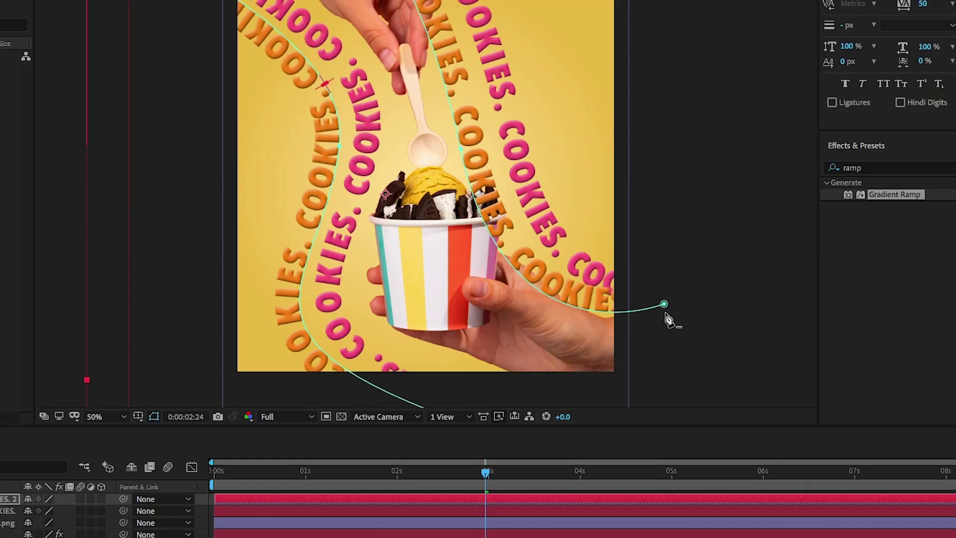
left_click(664, 305)
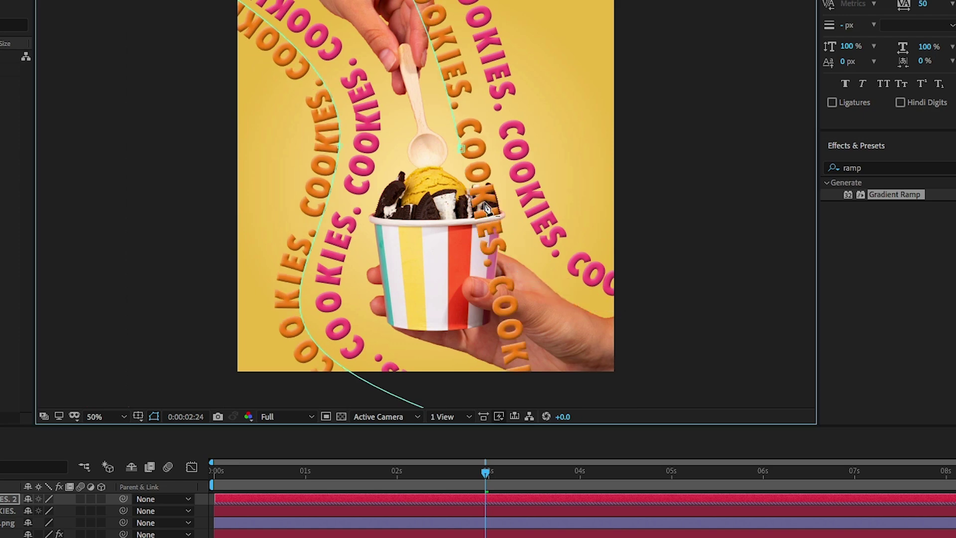
left_click(461, 148)
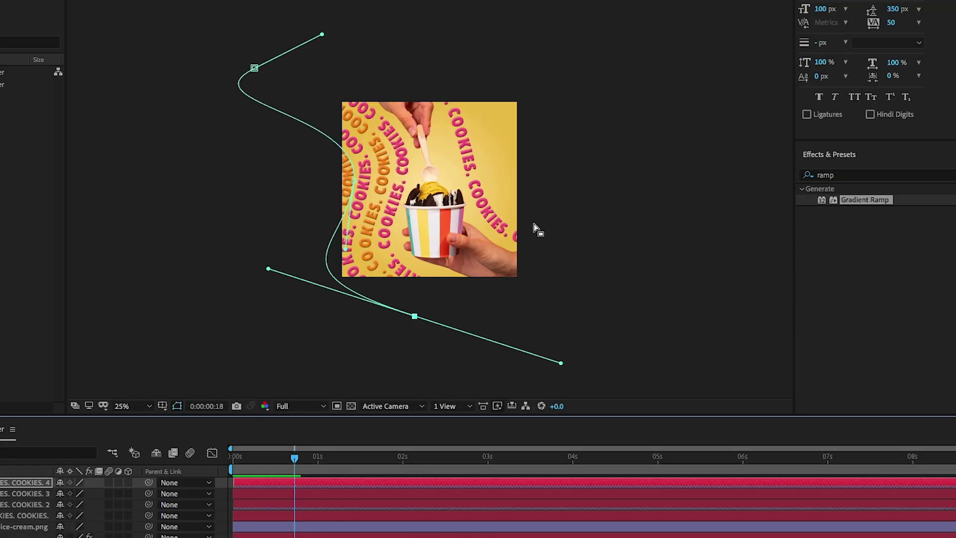
left_click(35, 516)
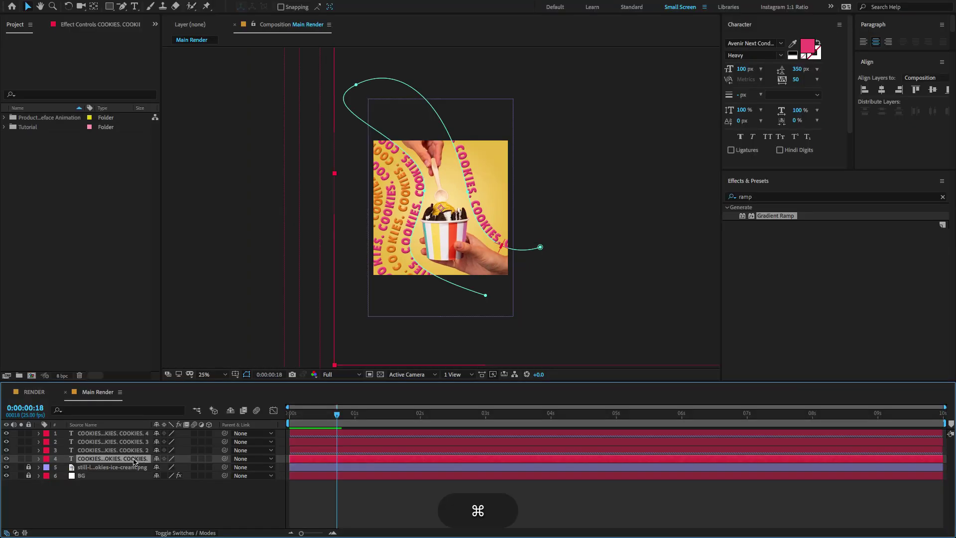
Step: Duplicate the original COOKIES. layer, move the copy to the top, and shift it right
key("super+d")
left_click_drag(134, 459, 133, 434)
key("shift+Right")
key("shift+Right")
key("shift+Right")
key("shift+Right")
key("shift+Right")
key("shift+Right")
key("shift+Right")
key("shift+Right")
key("shift+Right")
key("shift+Left")
key("shift+Left")
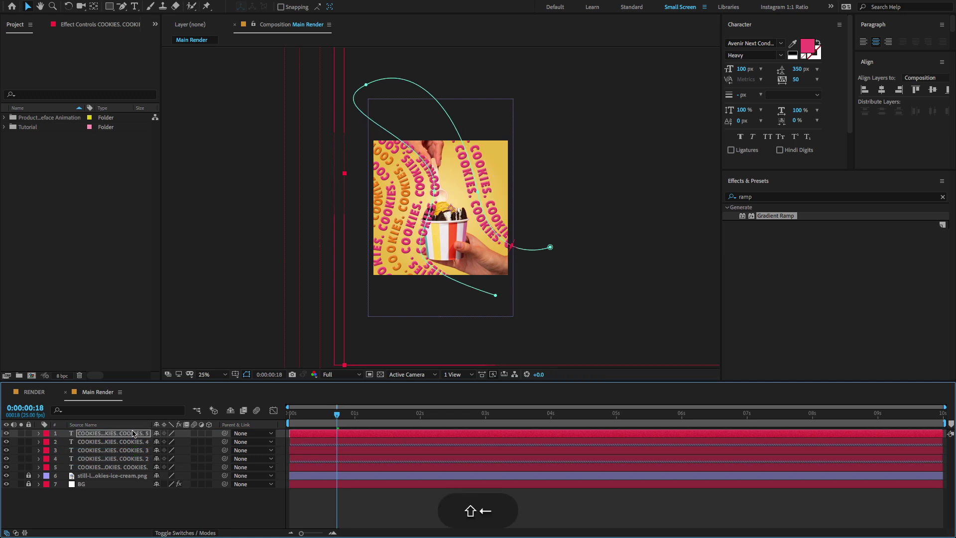
key("shift+Right")
key("shift+Right")
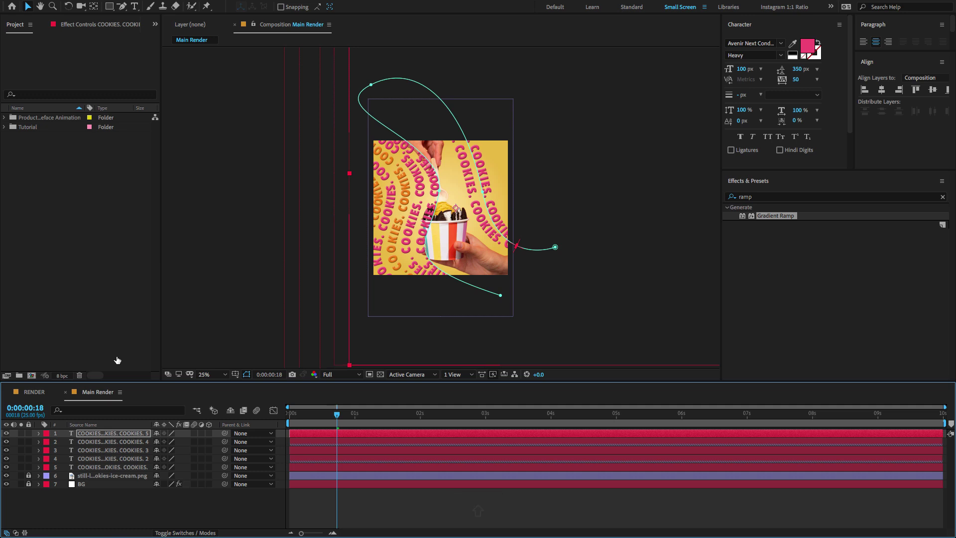
Step: Delete the copy's bottom path vertex and pull its end point further right
left_click_drag(122, 6, 177, 26)
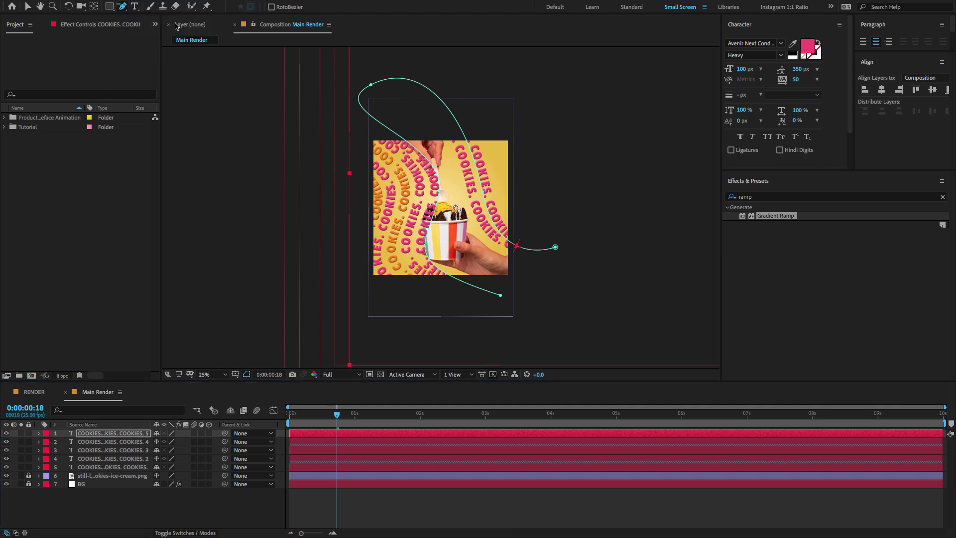
left_click(502, 297)
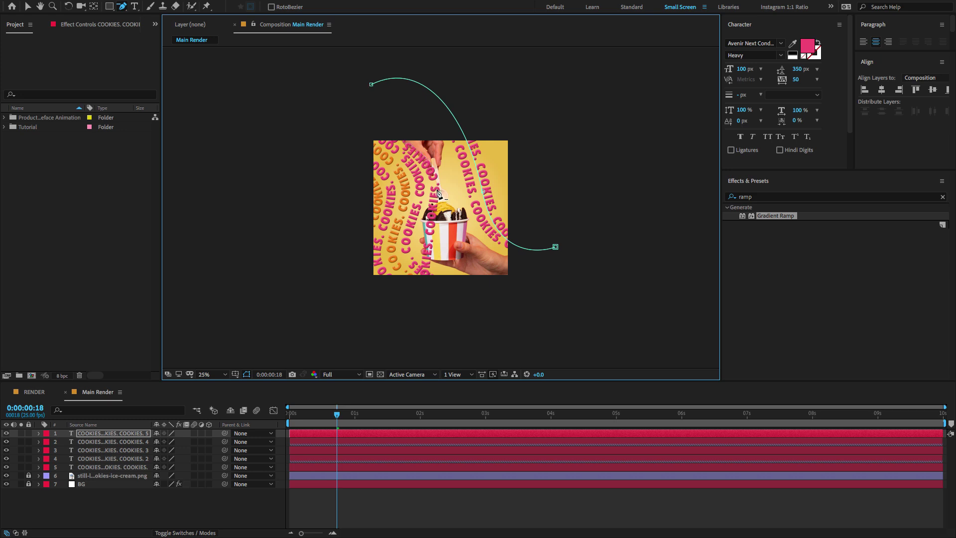
key("v")
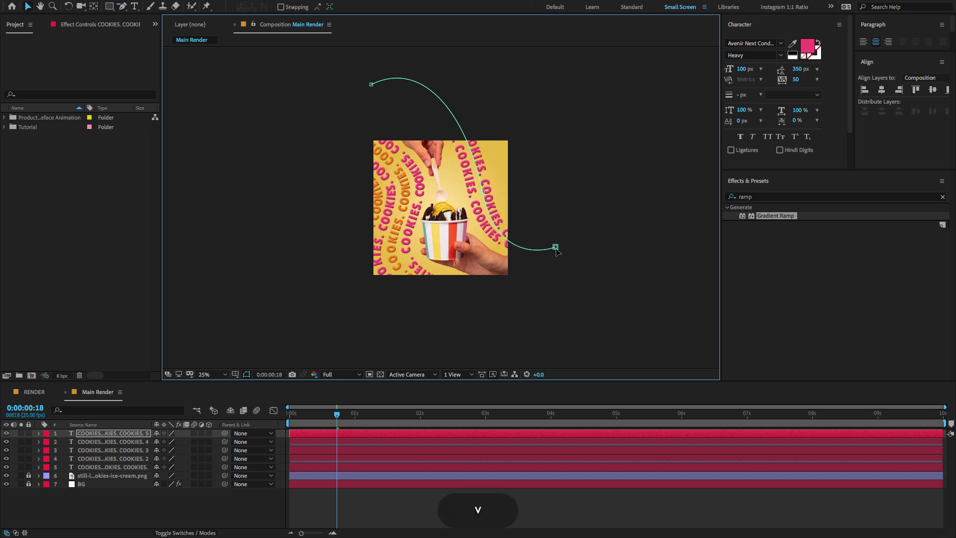
left_click_drag(556, 247, 587, 239)
left_click_drag(497, 270, 498, 266)
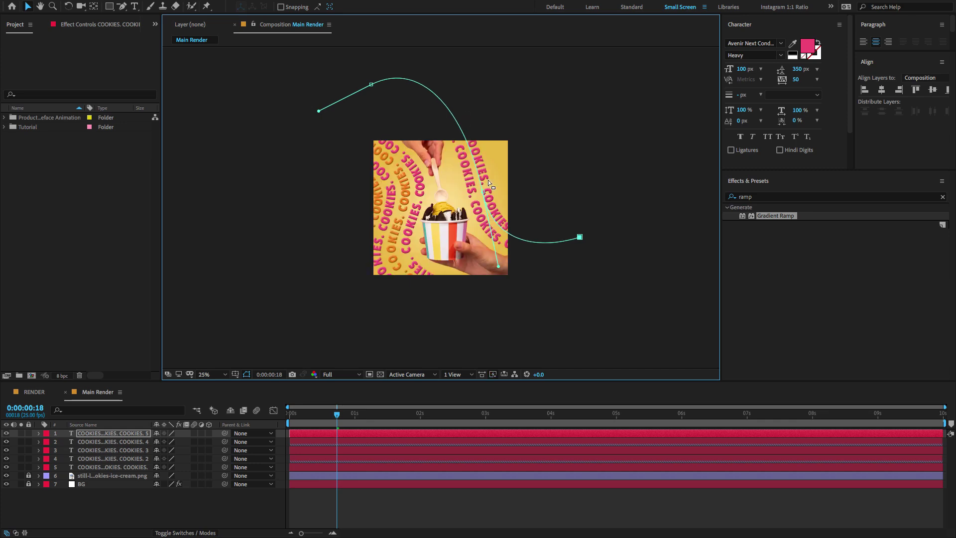
Step: Play back Main Render to watch the pink and orange COOKIES. bands swirl along their paths
key("space")
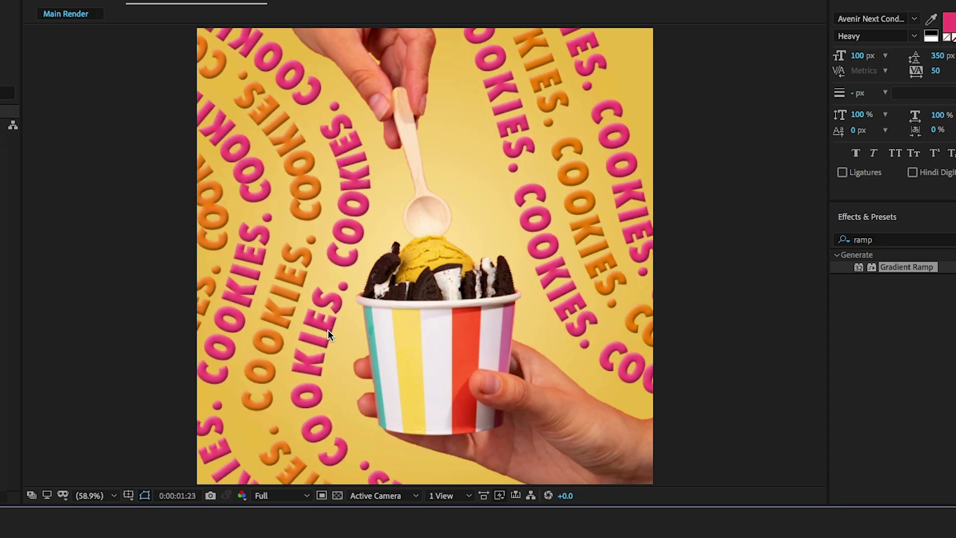